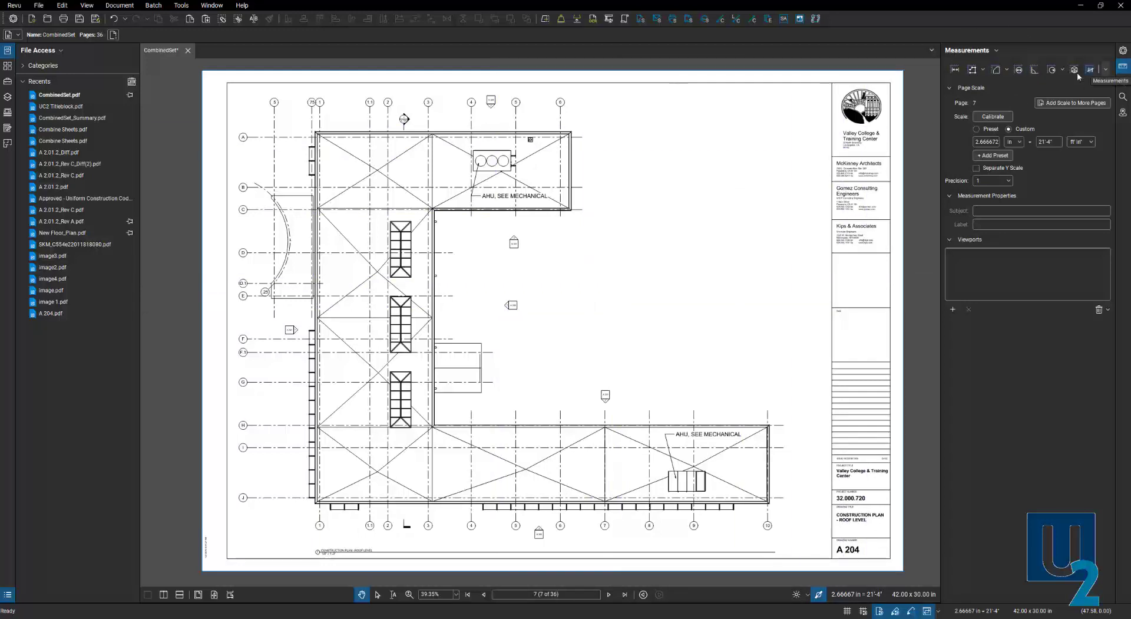
Start an Area measurement and place the first roof corners: upper edge, top-left and bottom-left.
click(997, 70)
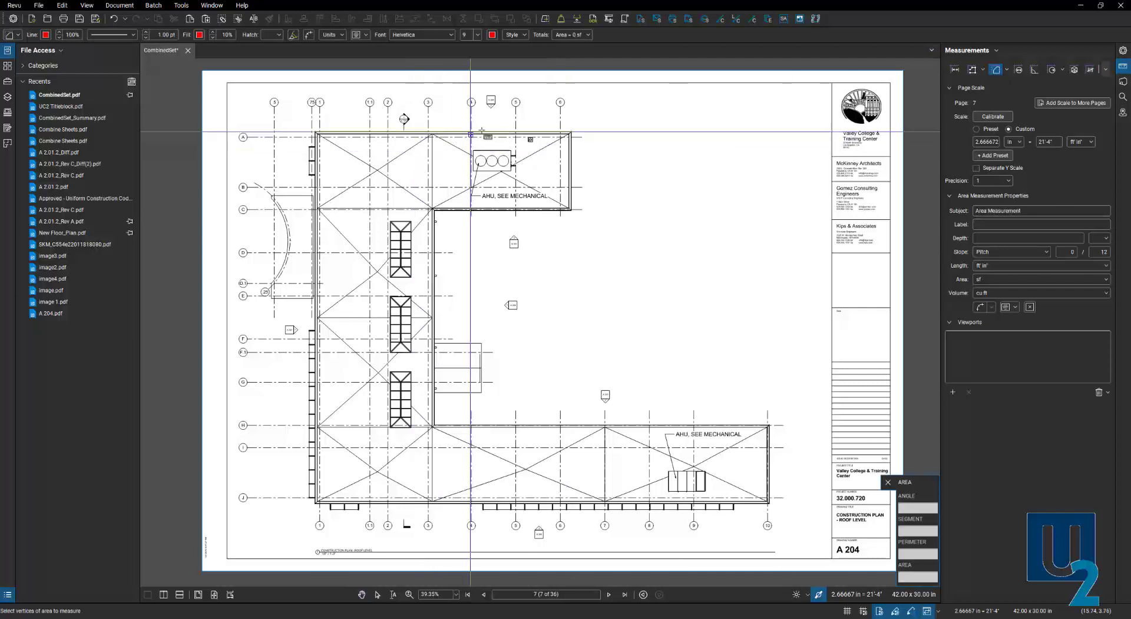
scroll(560, 134, up, 6)
scroll(562, 133, up, 2)
click(616, 157)
scroll(366, 171, down, 4)
scroll(316, 189, up, 5)
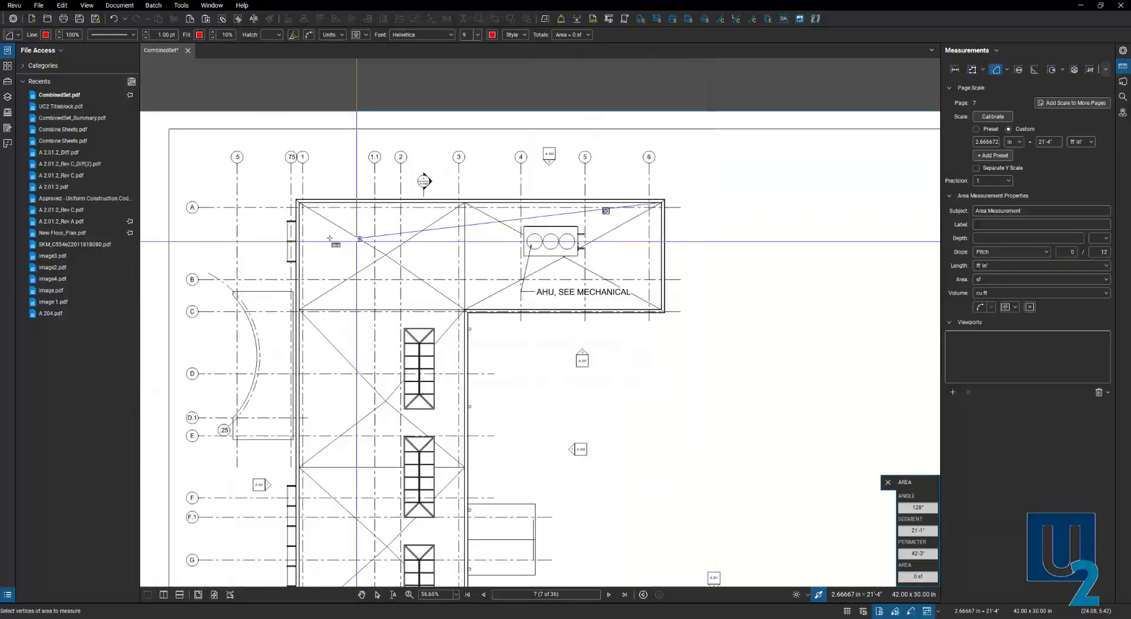
click(323, 178)
scroll(323, 179, down, 5)
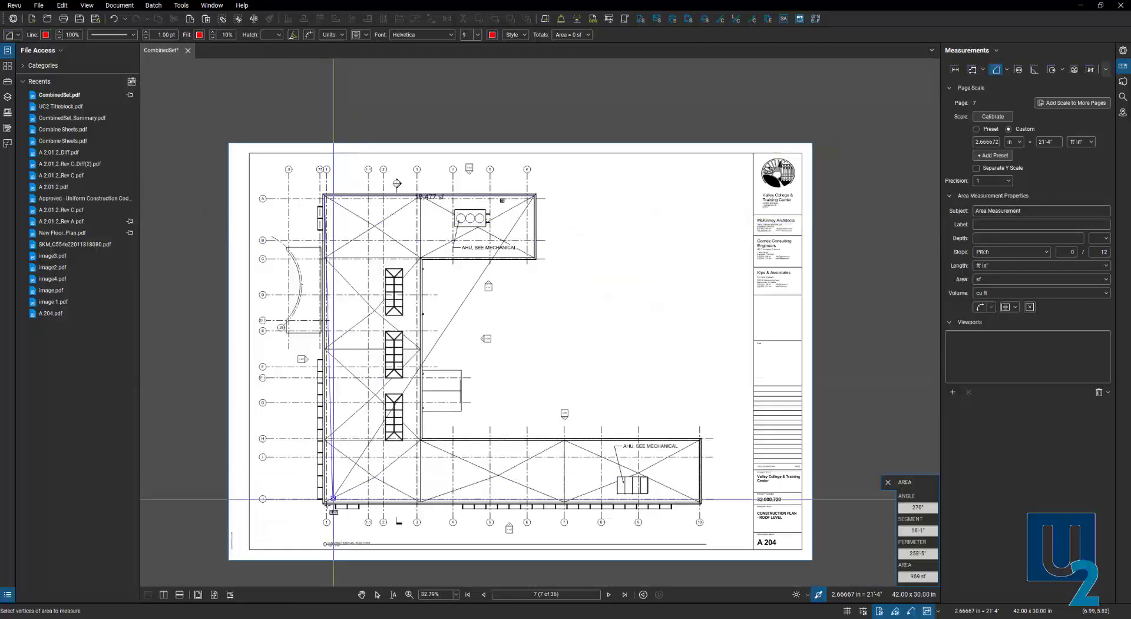
scroll(343, 489, up, 5)
click(337, 474)
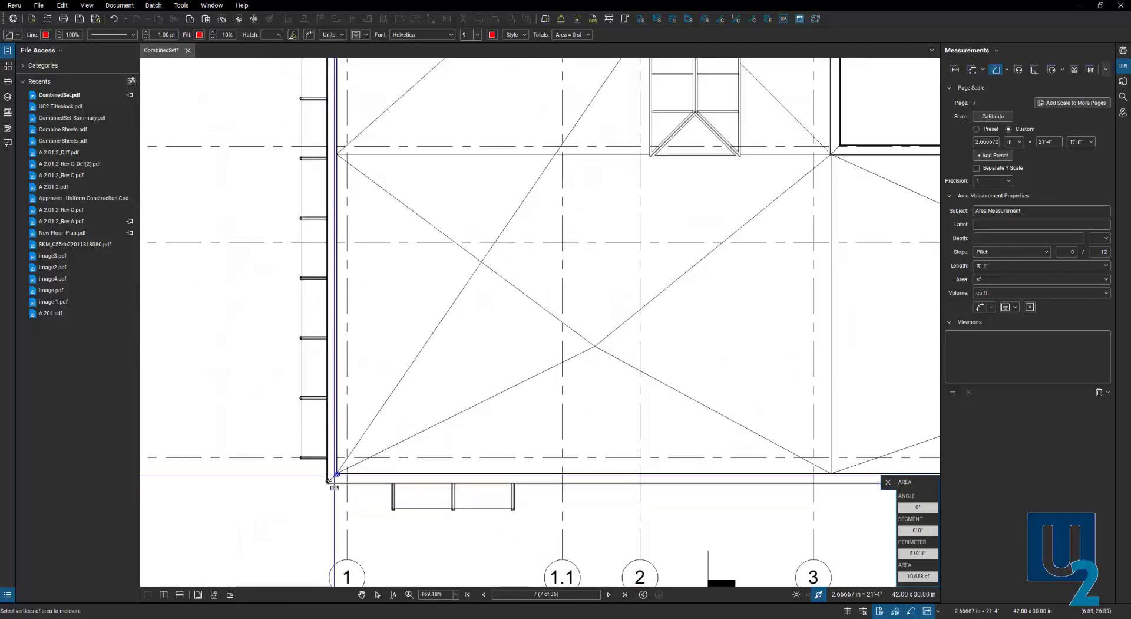
scroll(337, 475, down, 6)
scroll(701, 483, up, 4)
scroll(702, 483, up, 3)
Place the remaining L-shaped roof corners and close the polygon, measuring 17,728 sf.
click(694, 489)
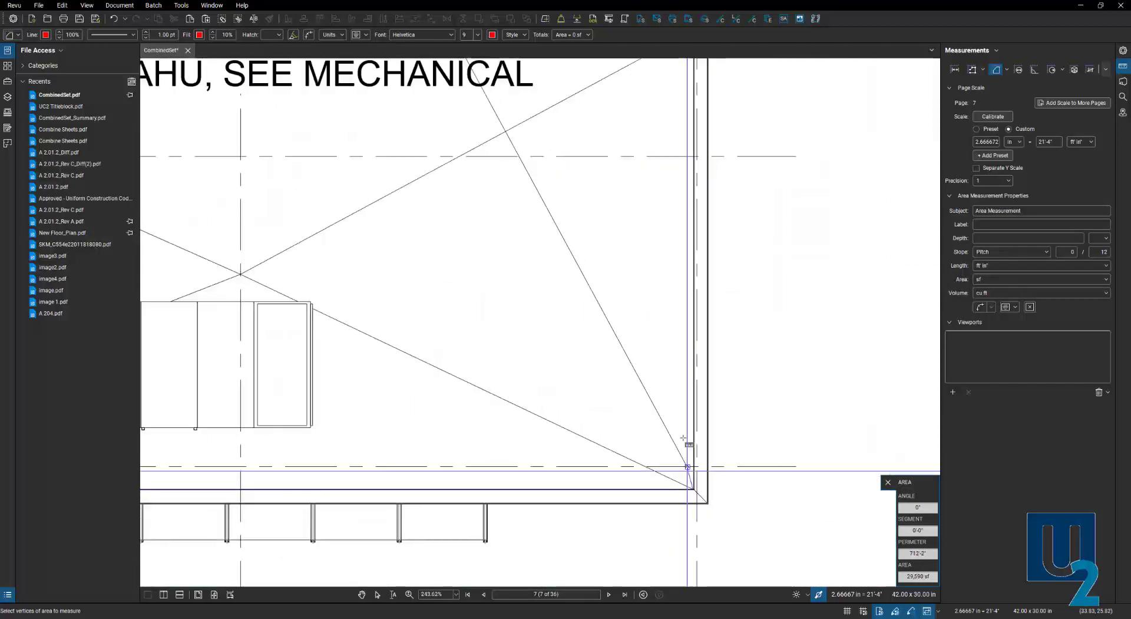
scroll(695, 286, down, 1)
scroll(713, 159, up, 3)
click(701, 171)
scroll(713, 189, down, 6)
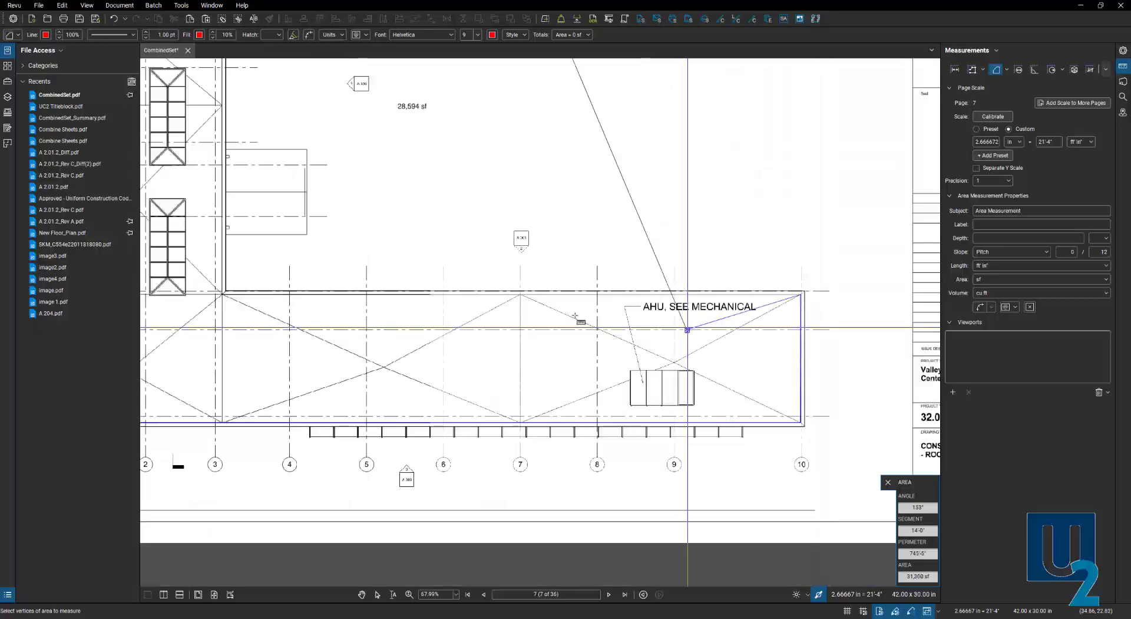
scroll(223, 291, up, 5)
click(259, 291)
scroll(269, 308, down, 7)
scroll(330, 203, up, 4)
click(330, 203)
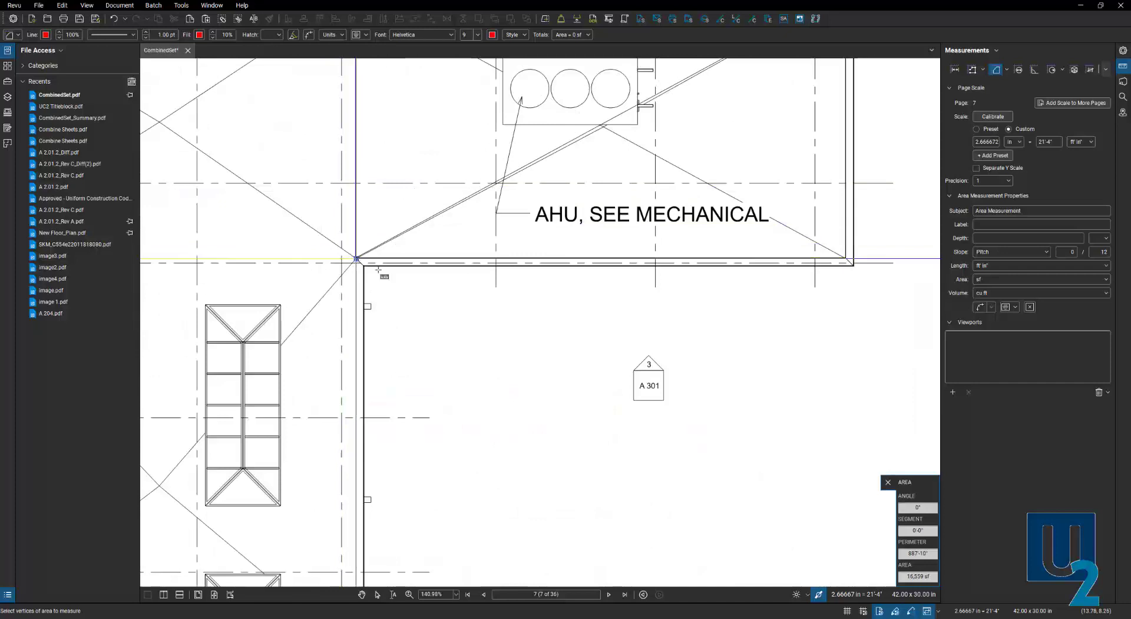
click(846, 259)
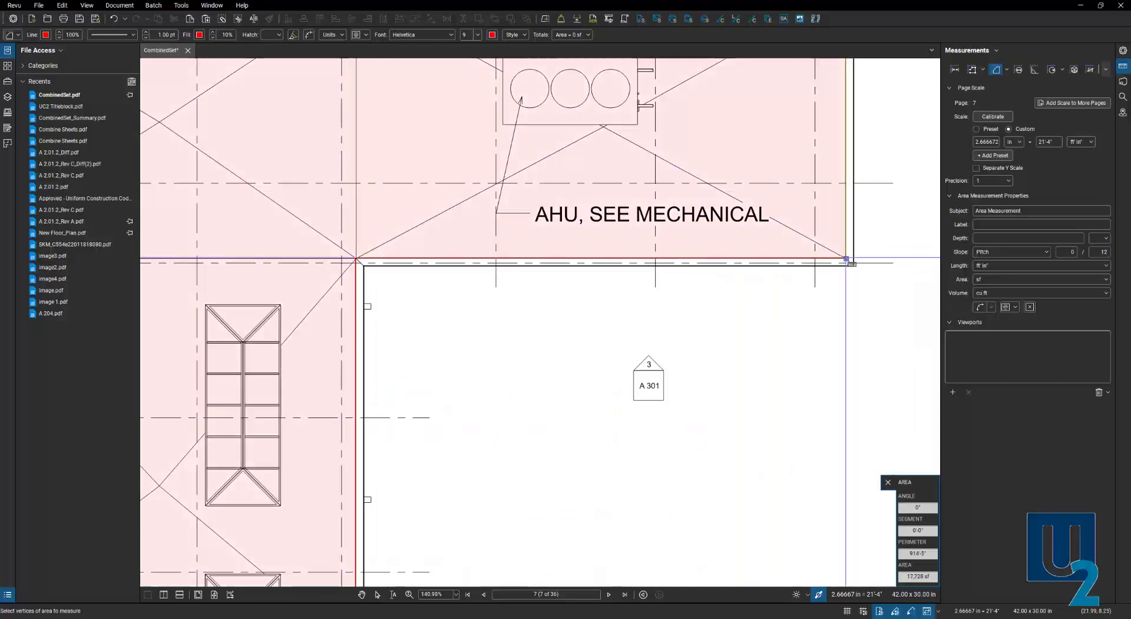
key(Return)
scroll(497, 303, down, 4)
scroll(475, 396, up, 2)
scroll(474, 396, up, 4)
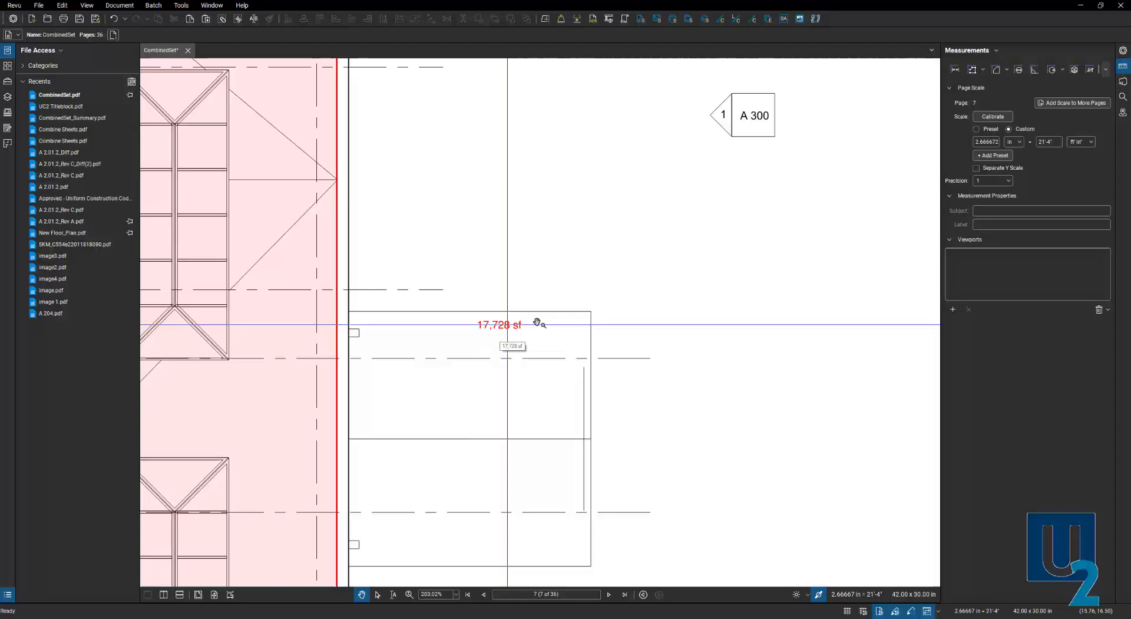
scroll(516, 332, down, 5)
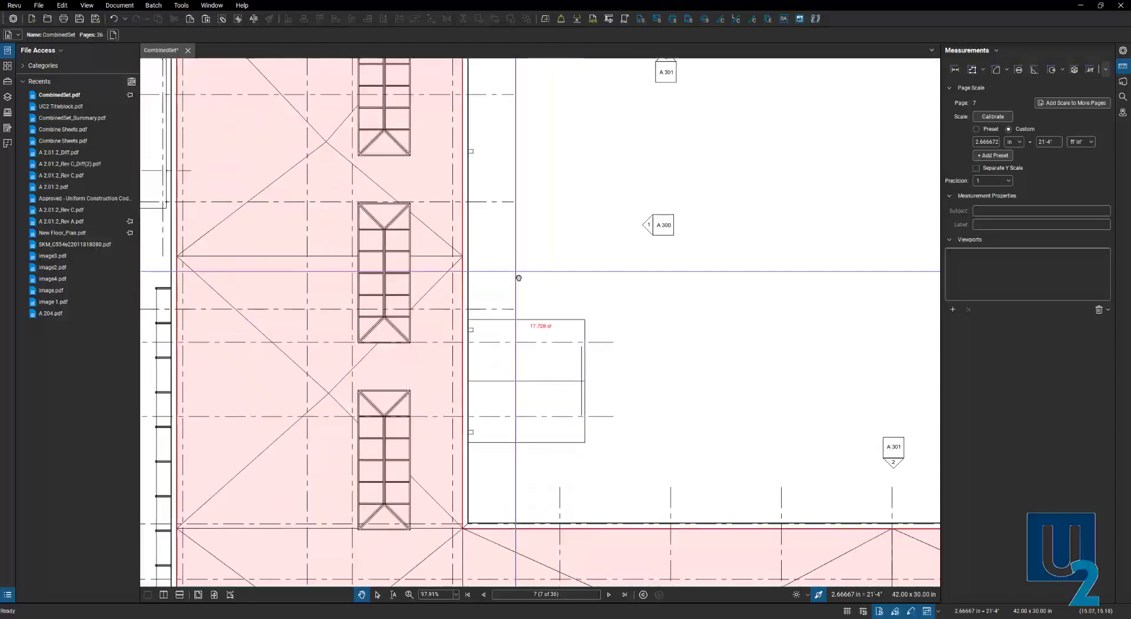
drag(516, 269, 539, 302)
drag(530, 265, 552, 341)
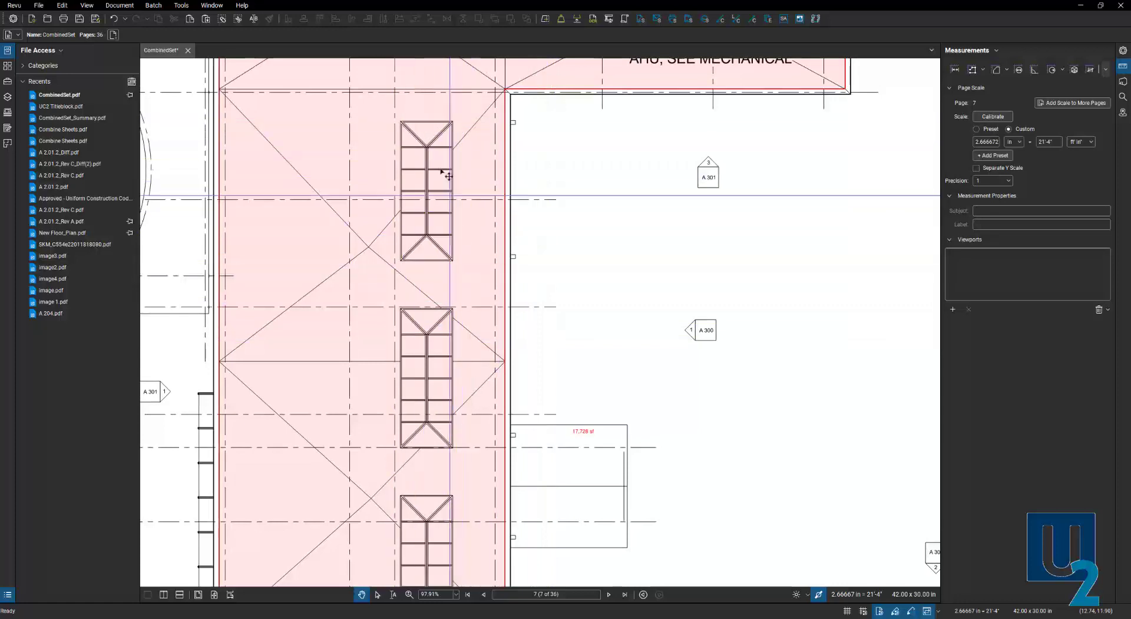
scroll(471, 235, up, 5)
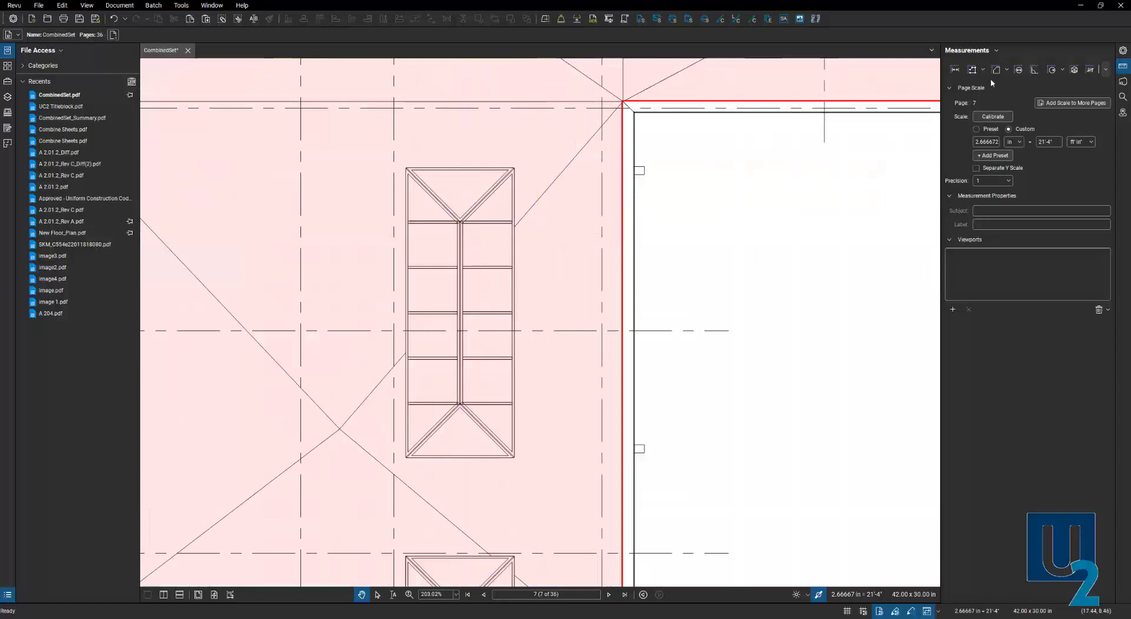
Cut the skylight out of the roof area with a Polygon Cutout, reducing it to 17,188 sf.
click(1008, 70)
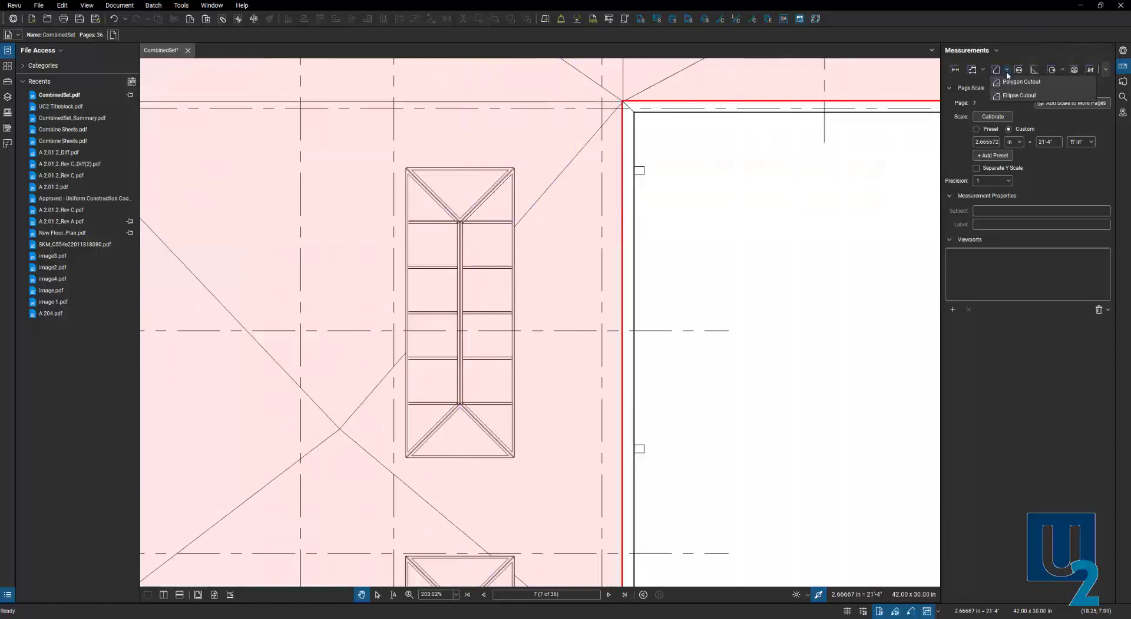
click(1013, 82)
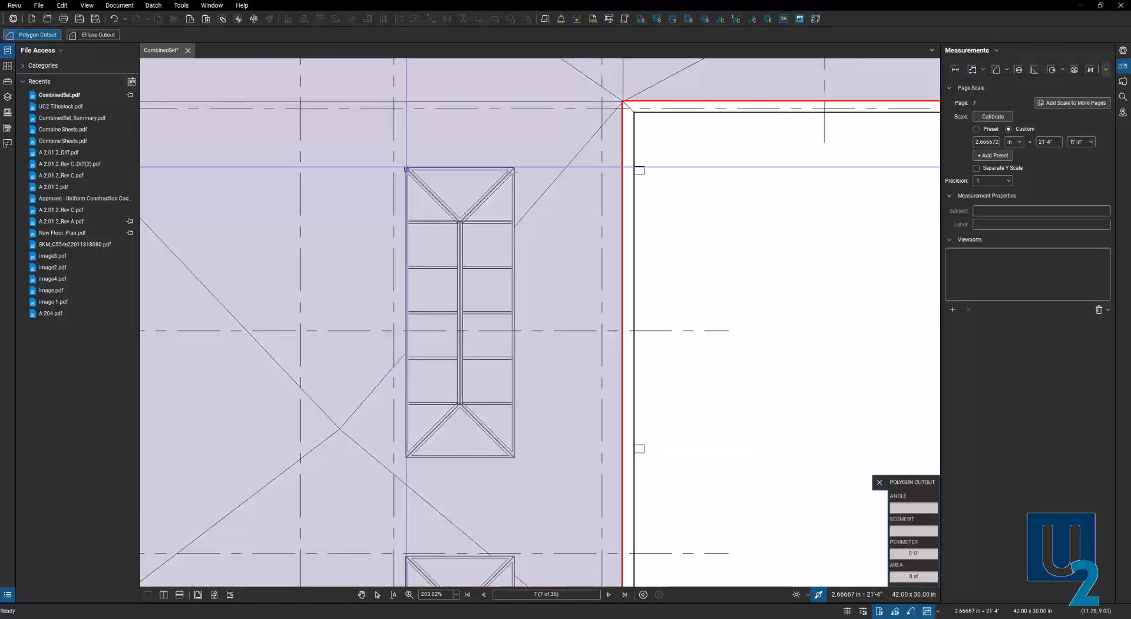
drag(406, 170, 515, 457)
scroll(489, 323, down, 5)
scroll(469, 361, up, 5)
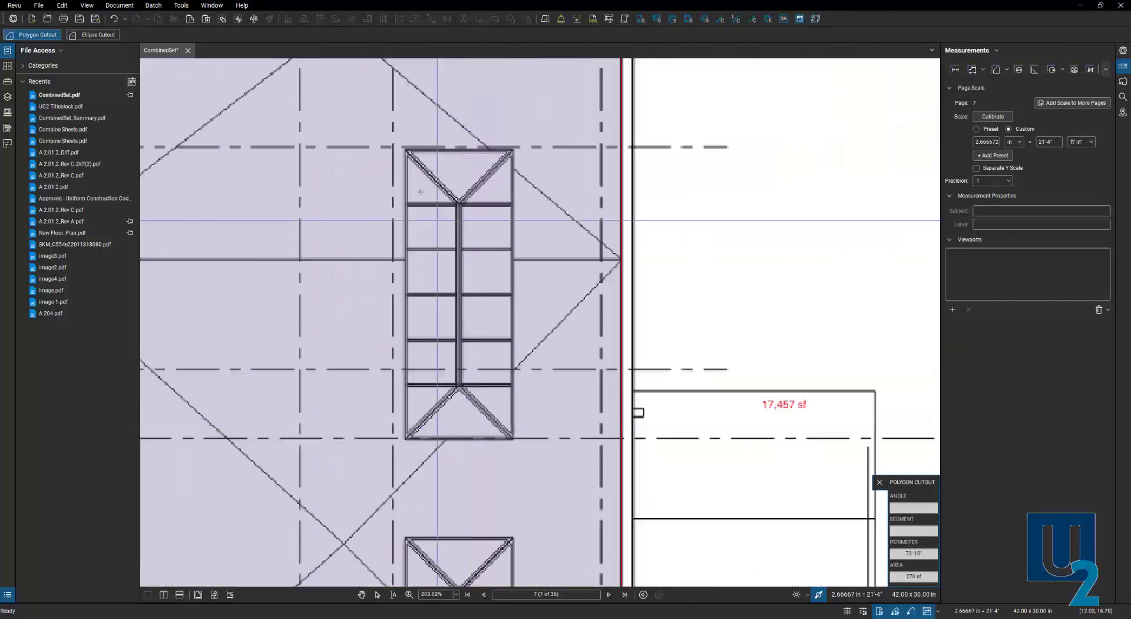
drag(406, 151, 514, 439)
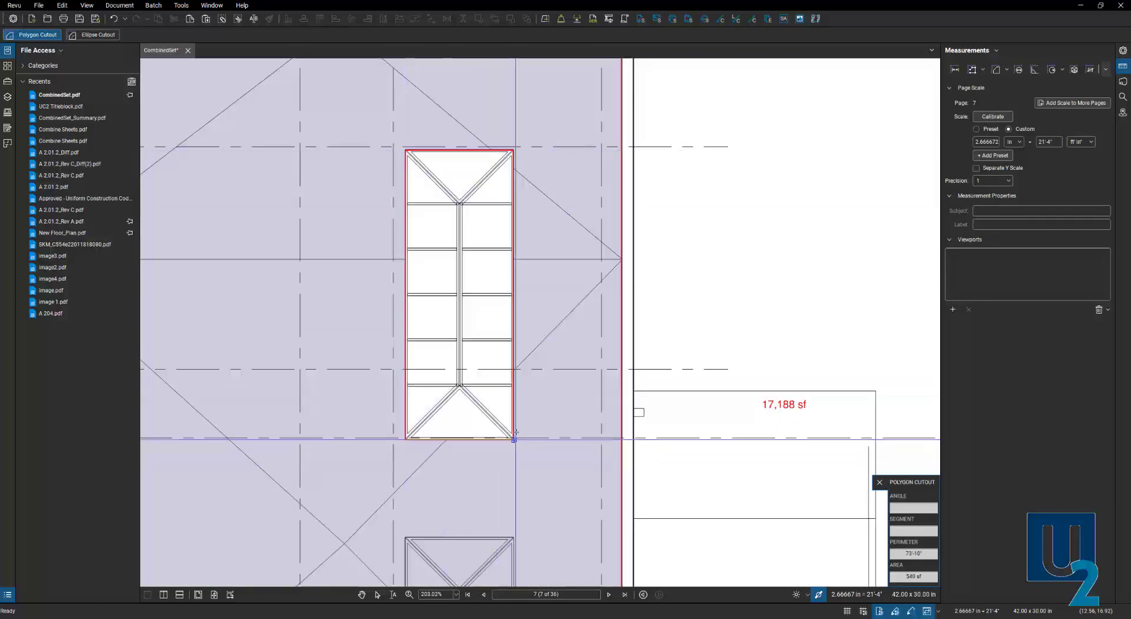
key(Escape)
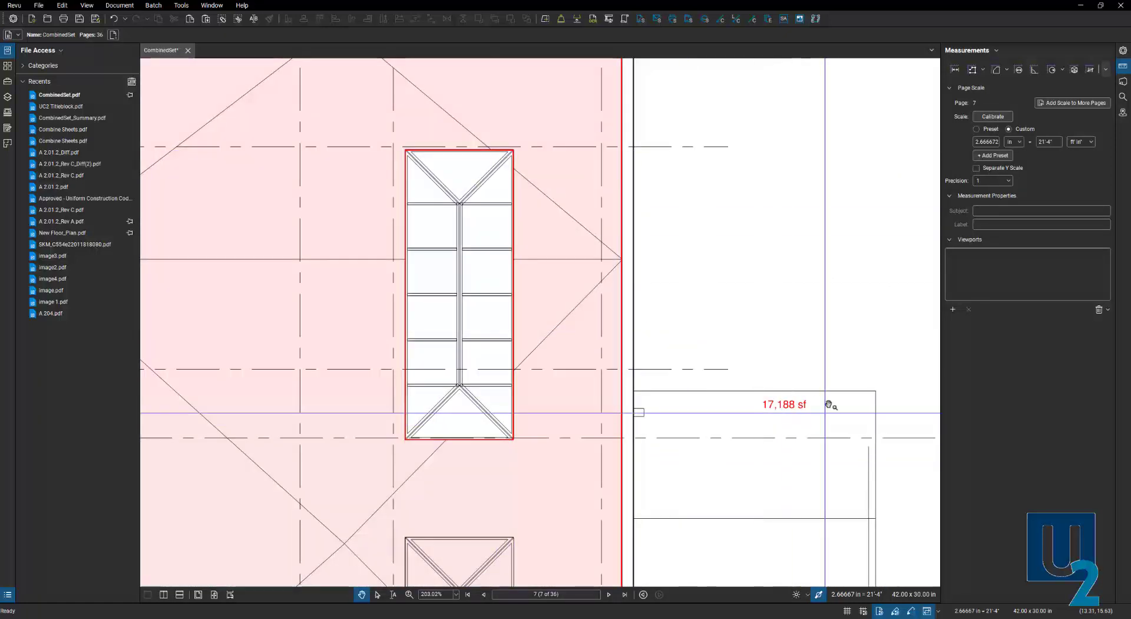
mouse_move(720, 399)
mouse_down()
mouse_move(678, 386)
mouse_move(648, 351)
mouse_up()
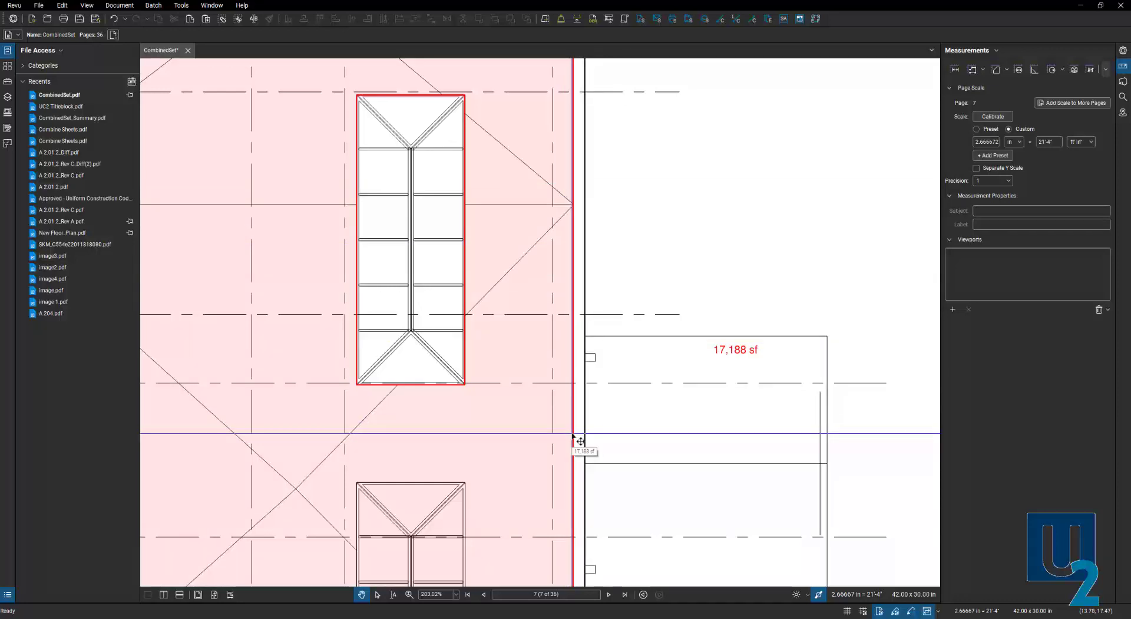
Enable Length in the roof area's caption so it shows L = 1,062'-0" above 17,188 sf.
click(603, 358)
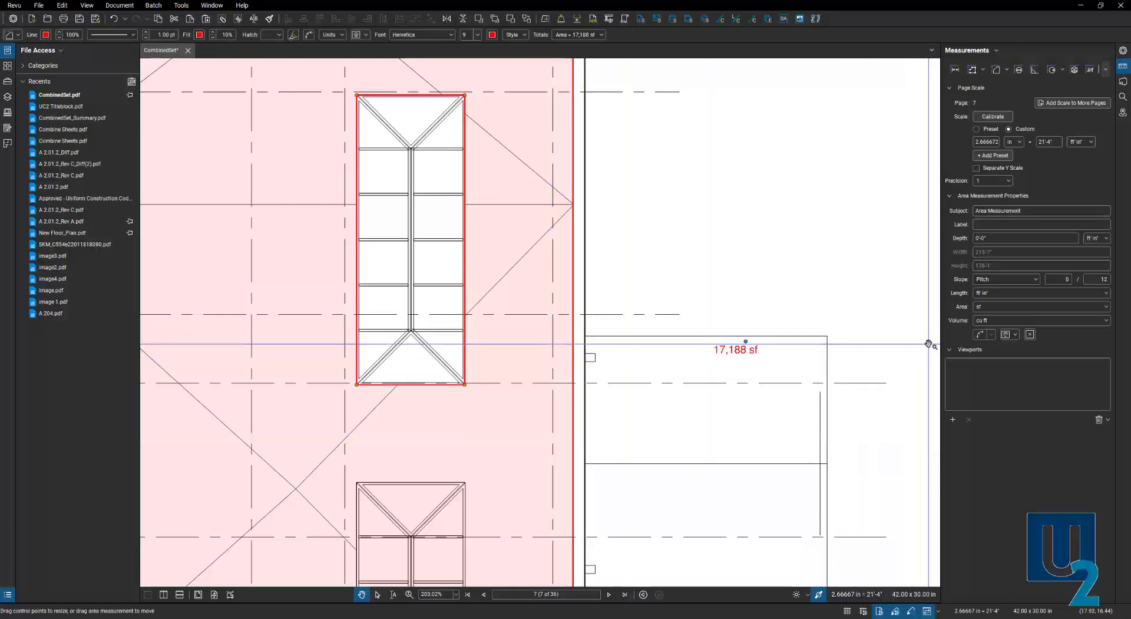
click(1015, 335)
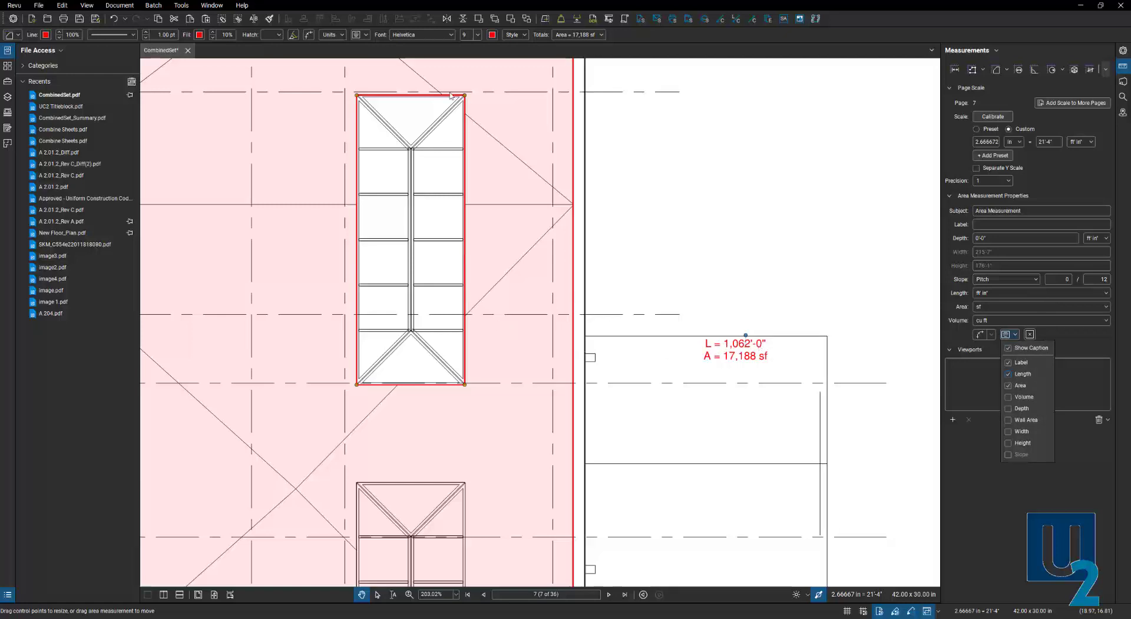
click(625, 410)
drag(648, 430, 657, 341)
scroll(657, 342, down, 3)
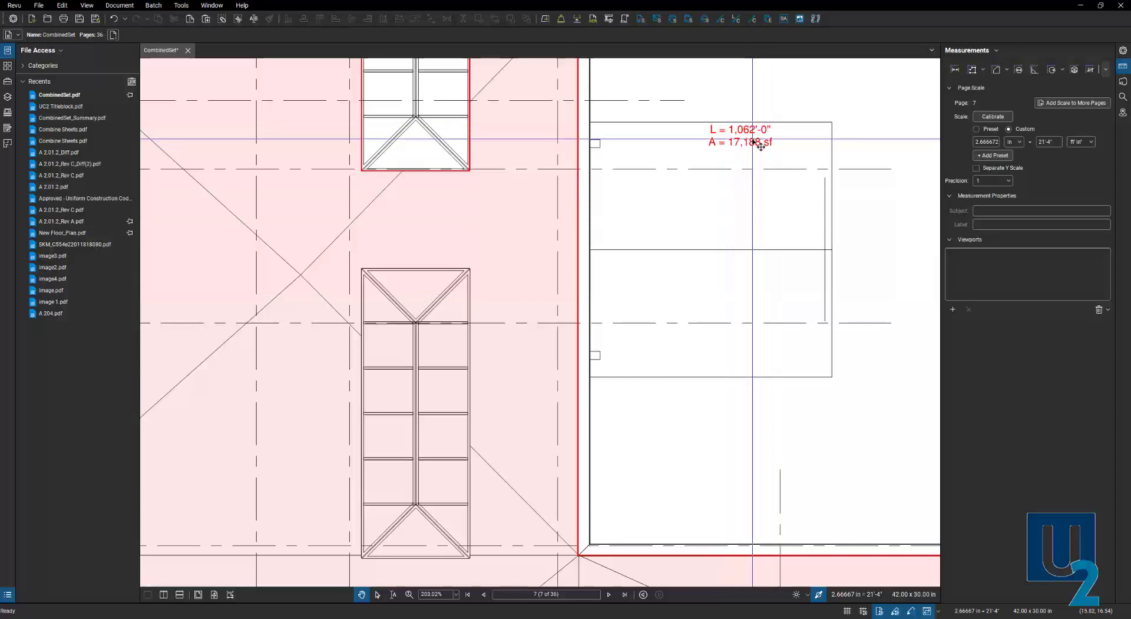
Cut the lower skylight out of the roof area, giving L = 1,136'-0" and A = 16,917 sf.
click(1007, 70)
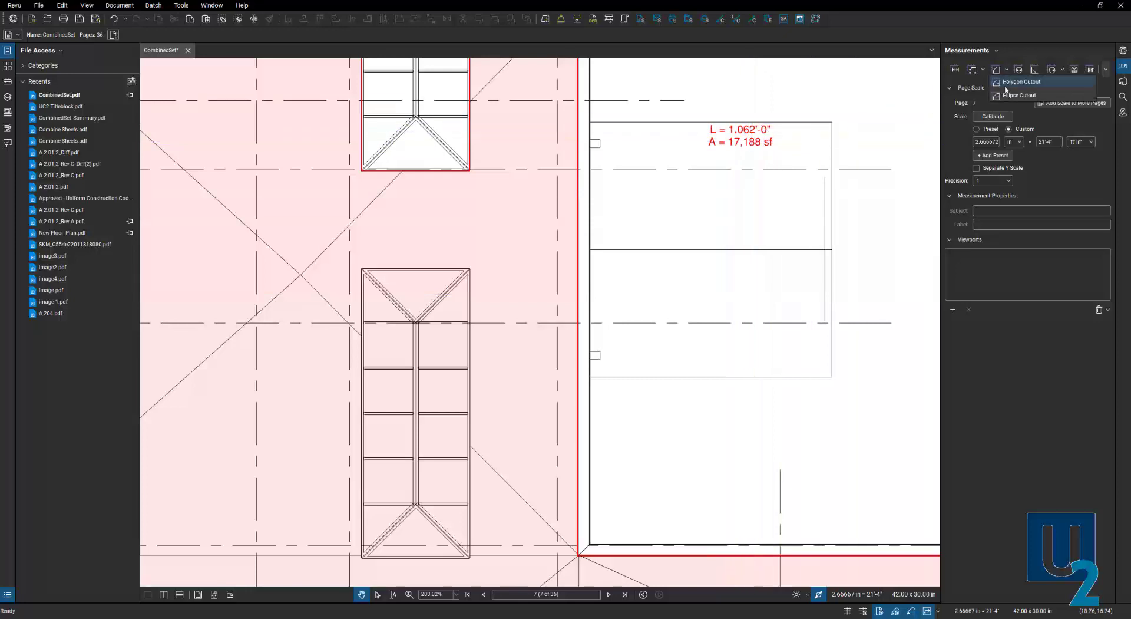
click(1011, 82)
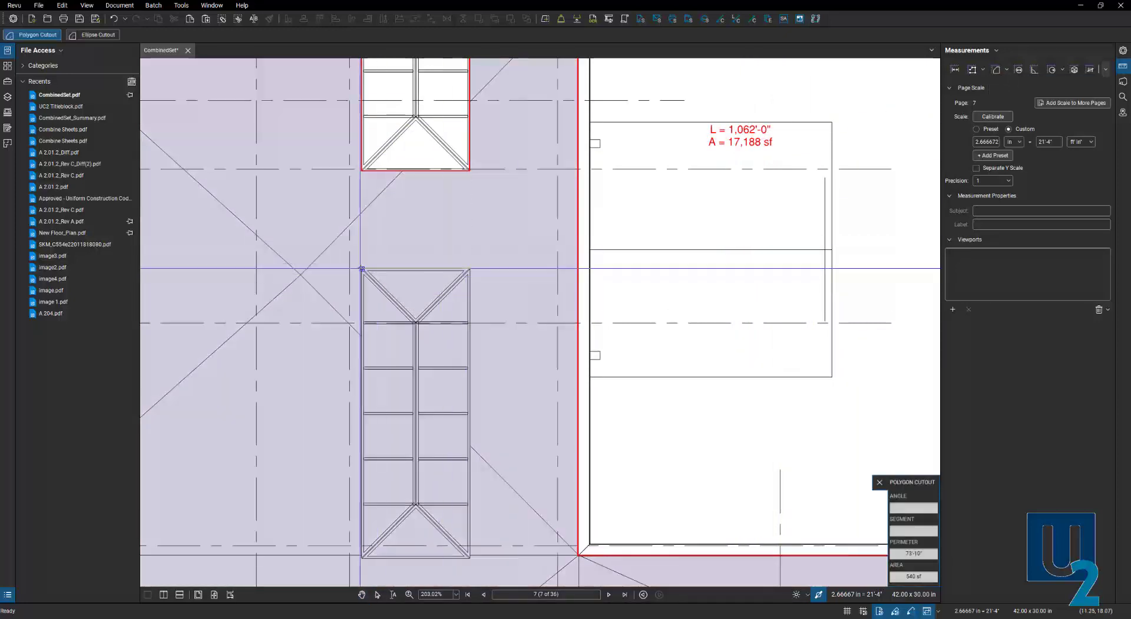
drag(362, 269, 470, 558)
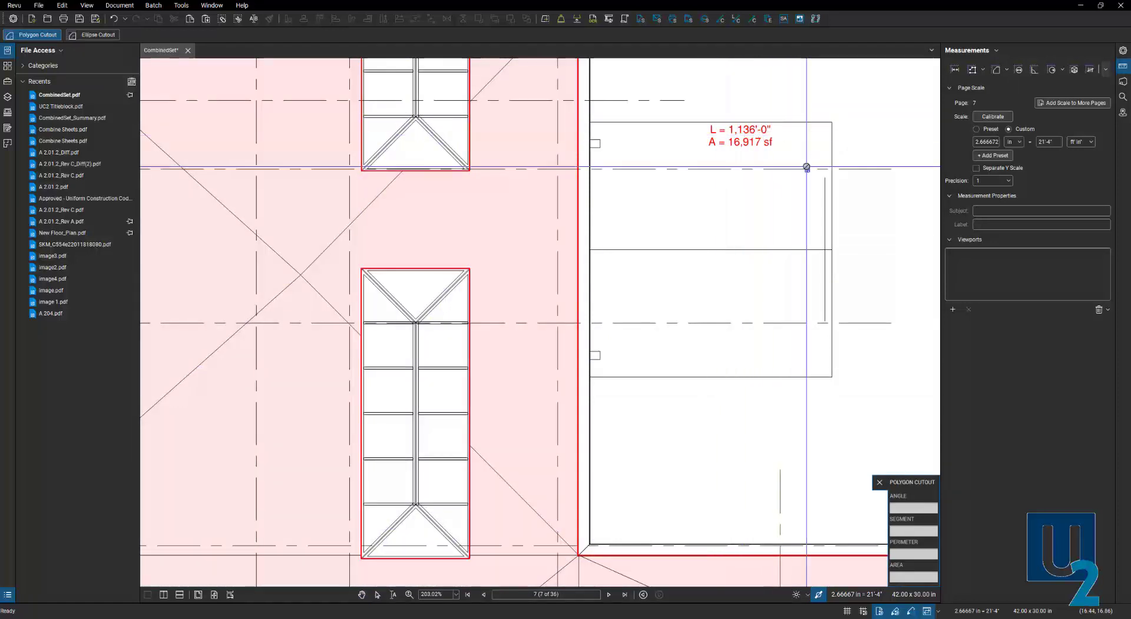
key(Escape)
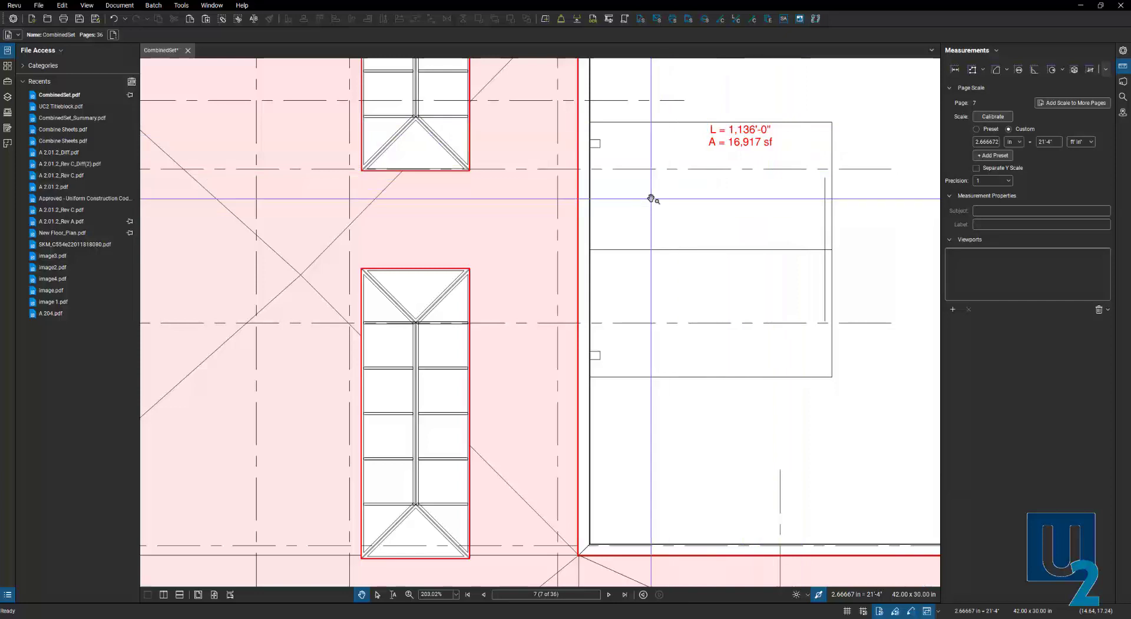
scroll(643, 218, down, 5)
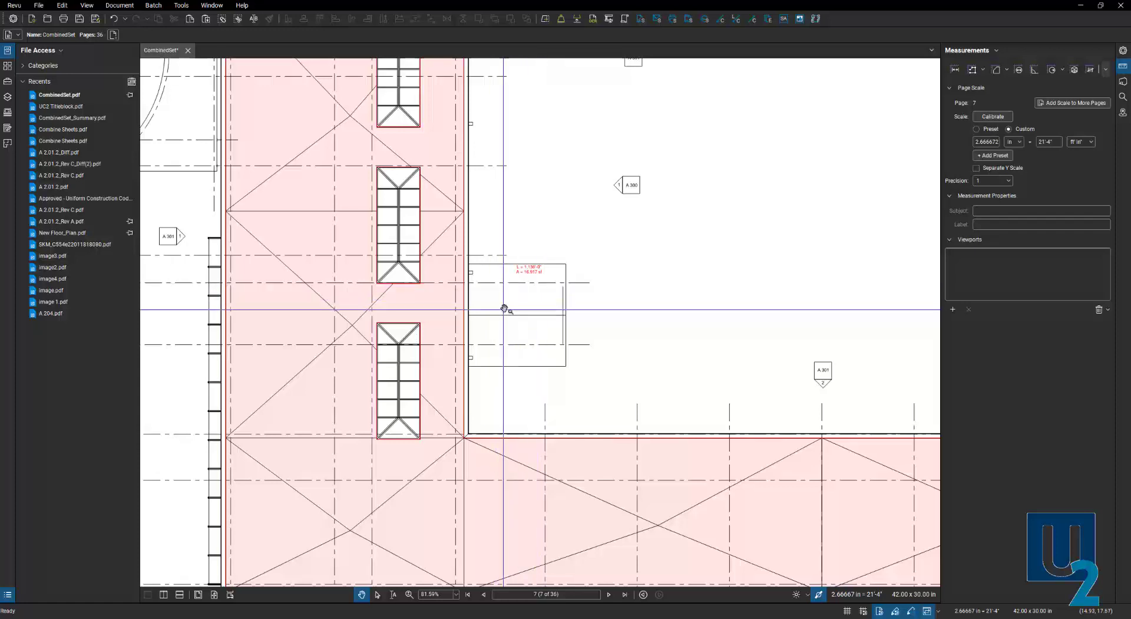
scroll(521, 289, up, 1)
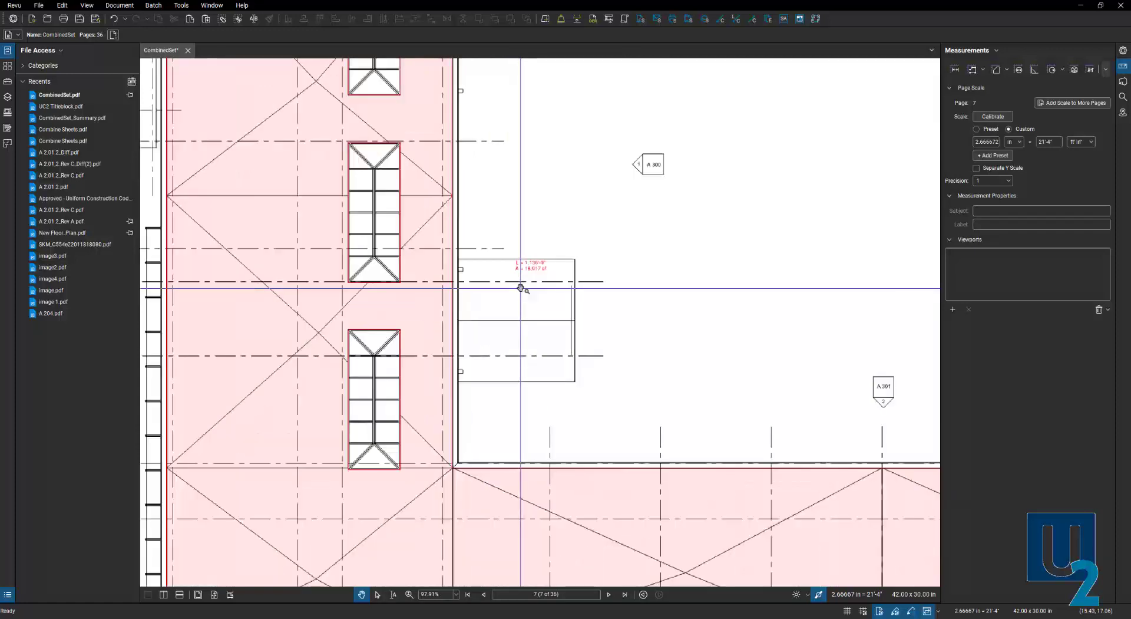
Set the roof area's Depth to 1" so the caption adds V = 1,410 cu ft.
click(451, 307)
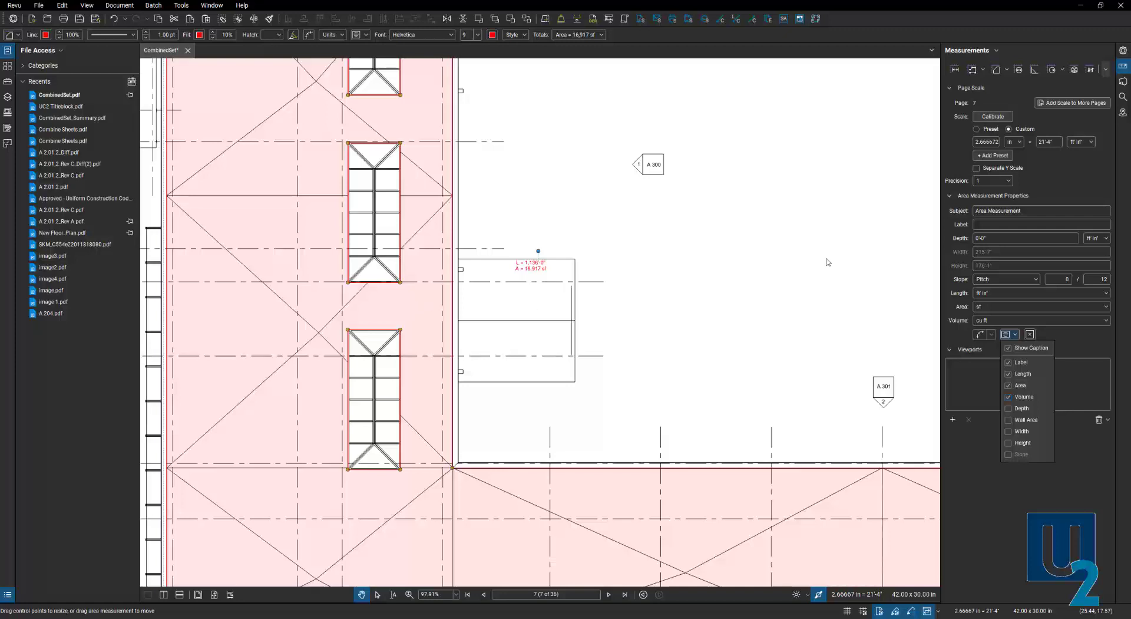
click(991, 240)
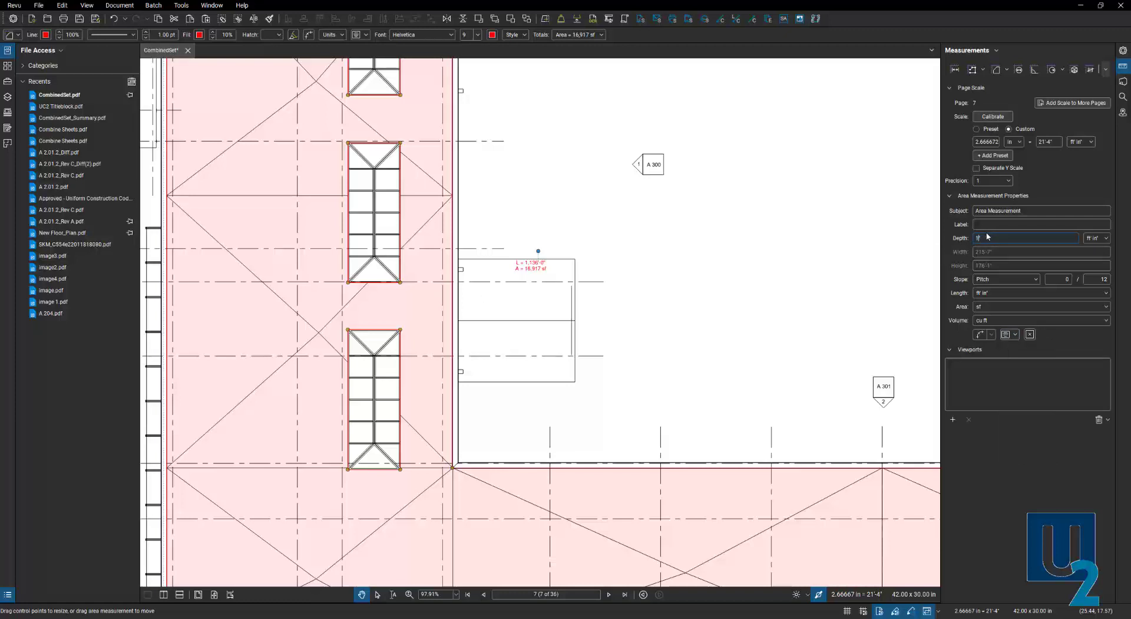
text(1)
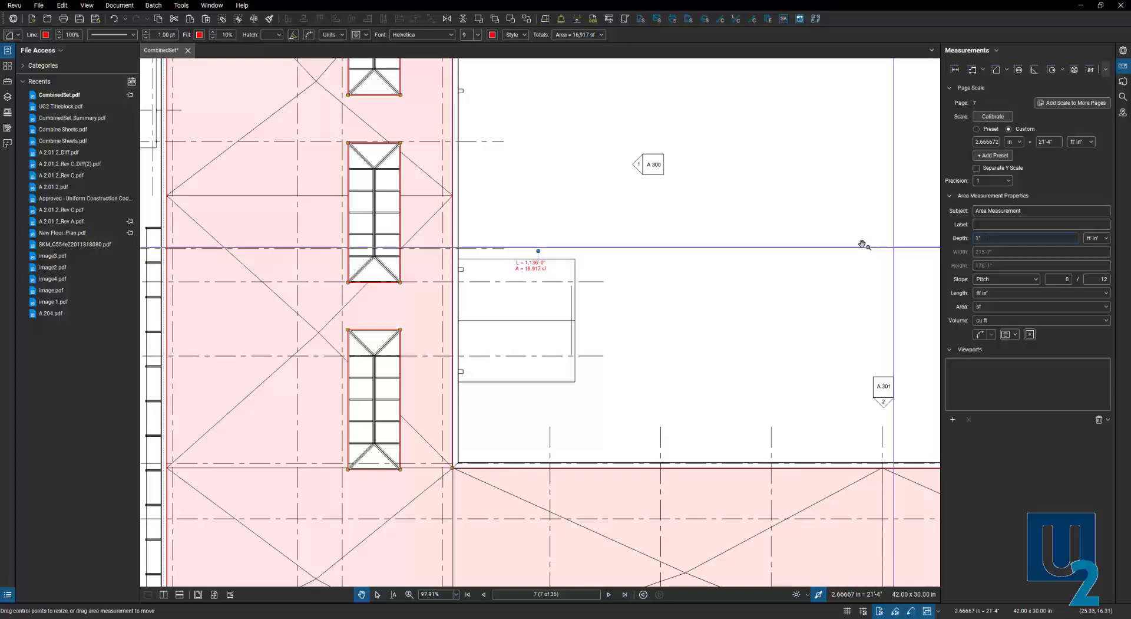
click(737, 261)
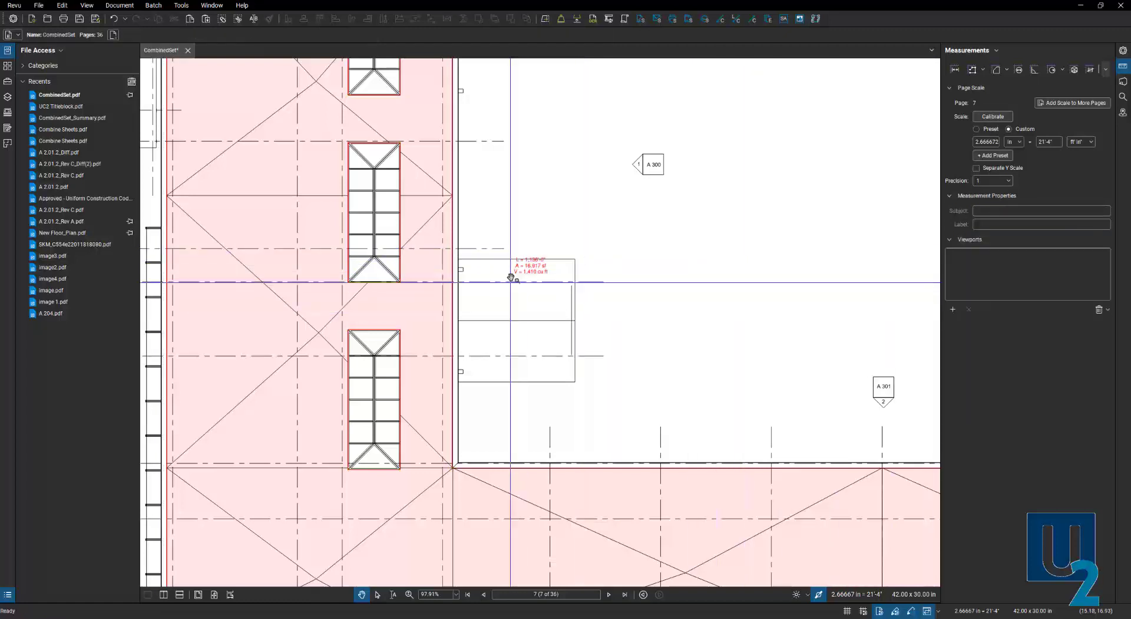
scroll(510, 280, up, 3)
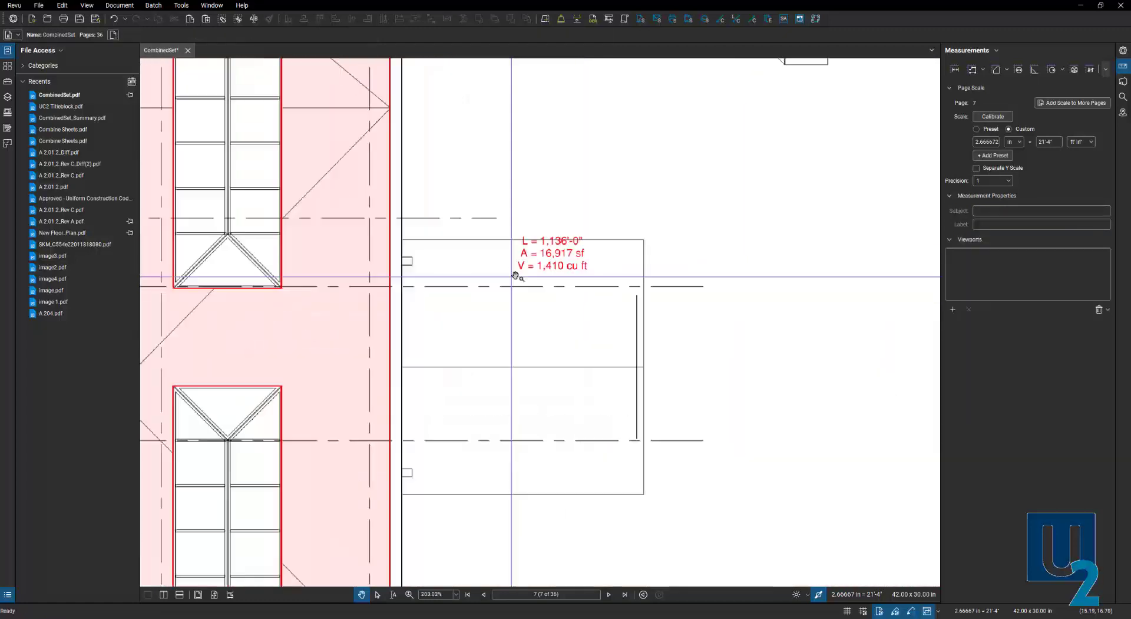
Change the roof measurement's volume unit from cu ft to cu yd, showing V = 52 cu yd.
click(555, 274)
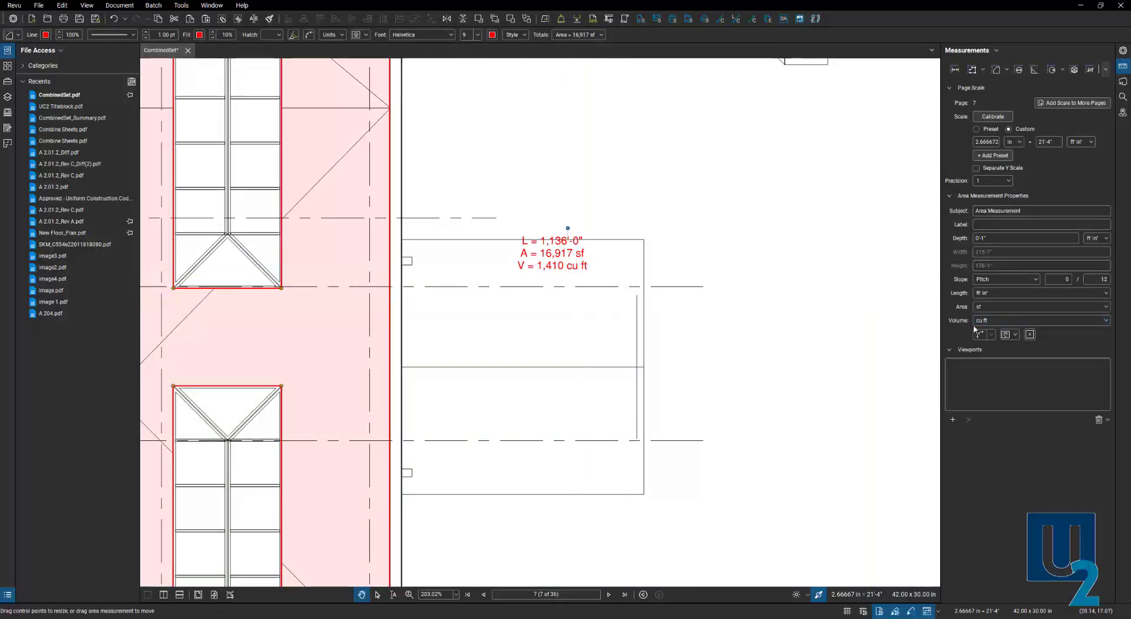
click(1106, 321)
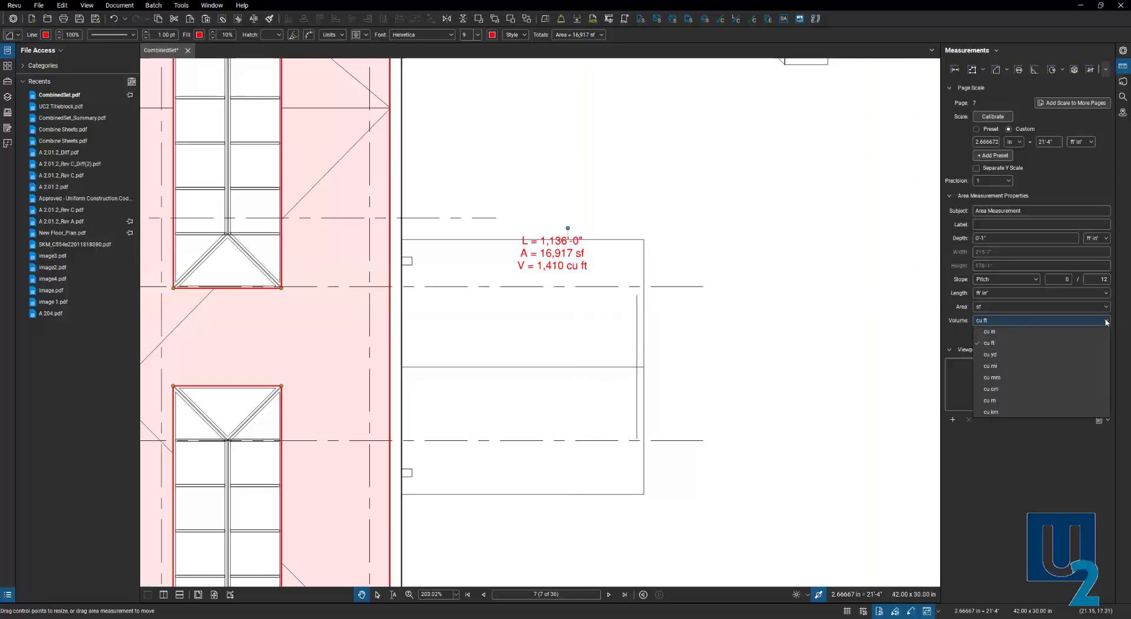
click(1065, 354)
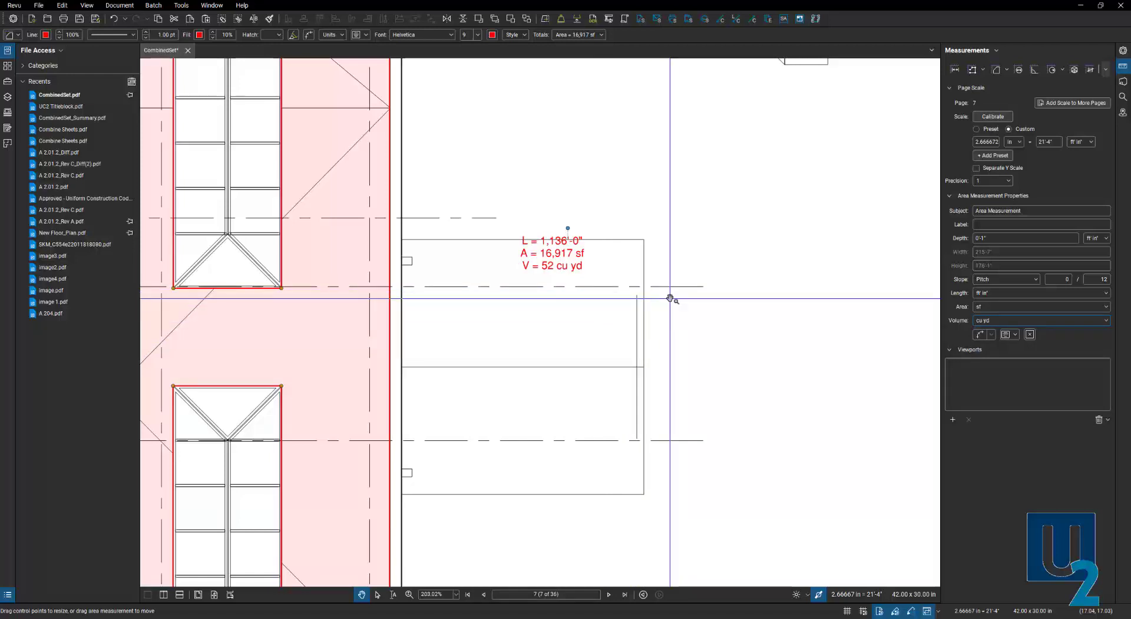
scroll(670, 298, down, 8)
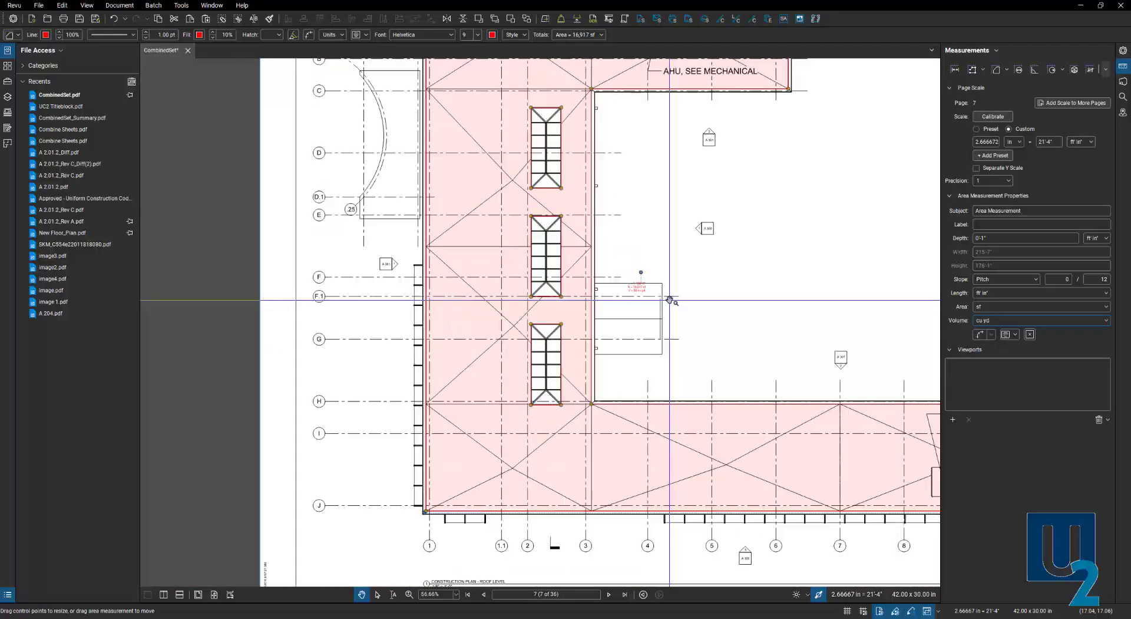
key(Escape)
scroll(560, 320, down, 3)
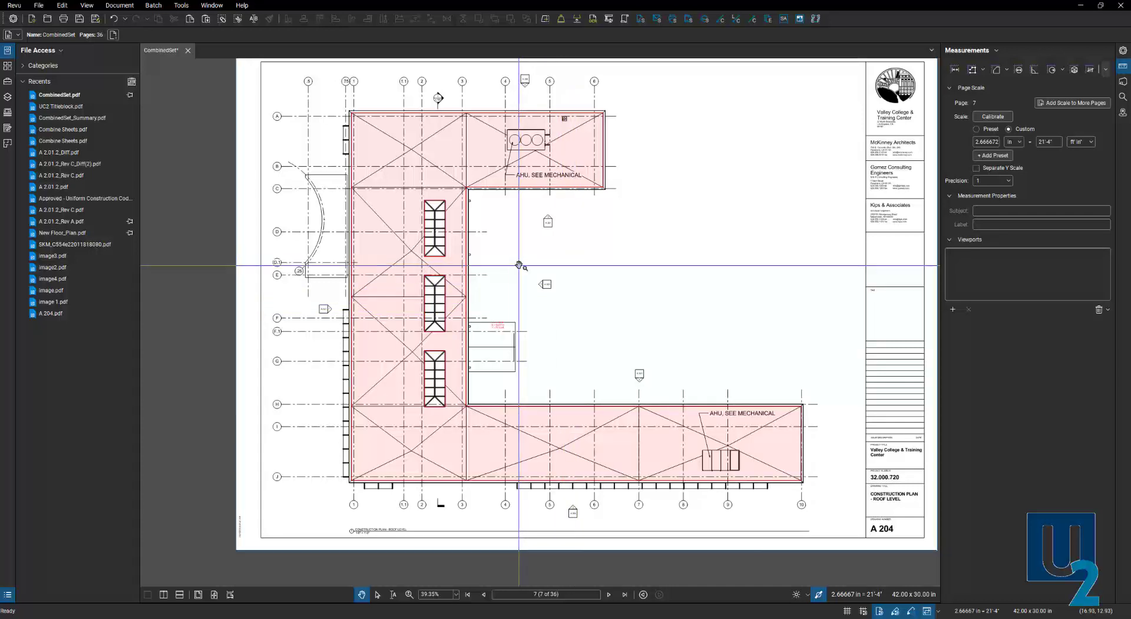
drag(505, 256, 491, 274)
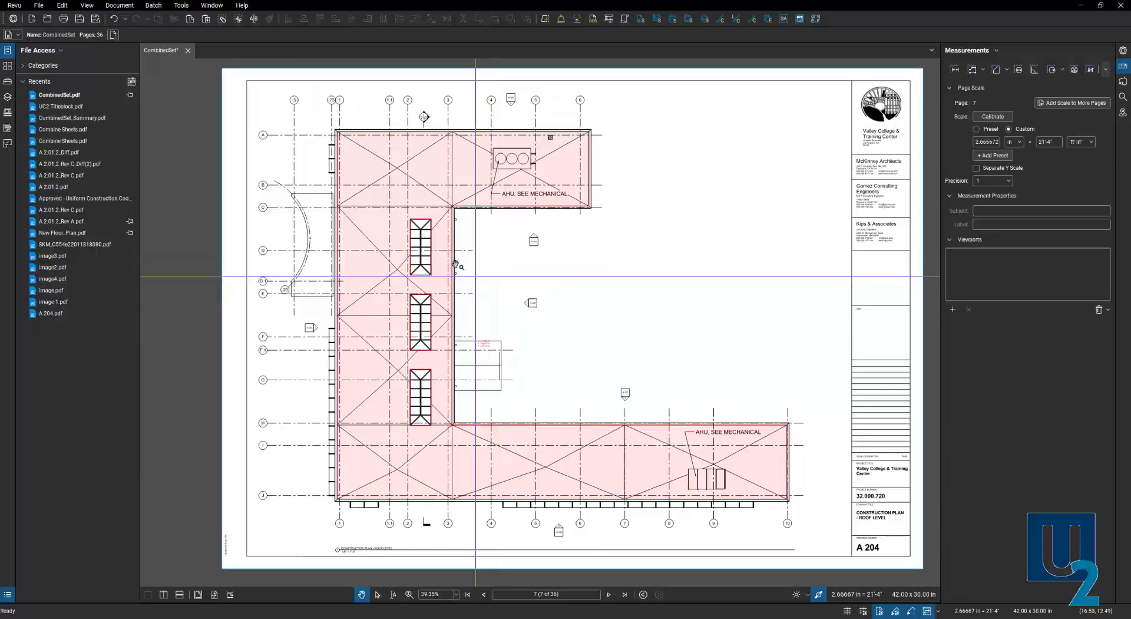
Close CombinedSet.pdf with Don't Save, discarding its changes.
click(188, 51)
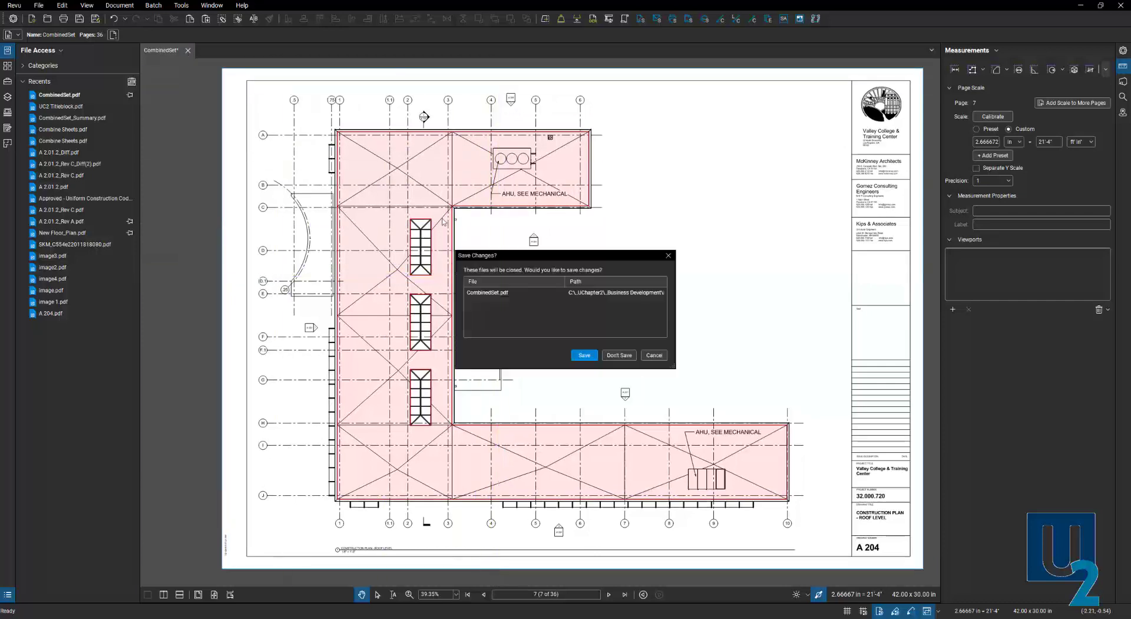
click(616, 357)
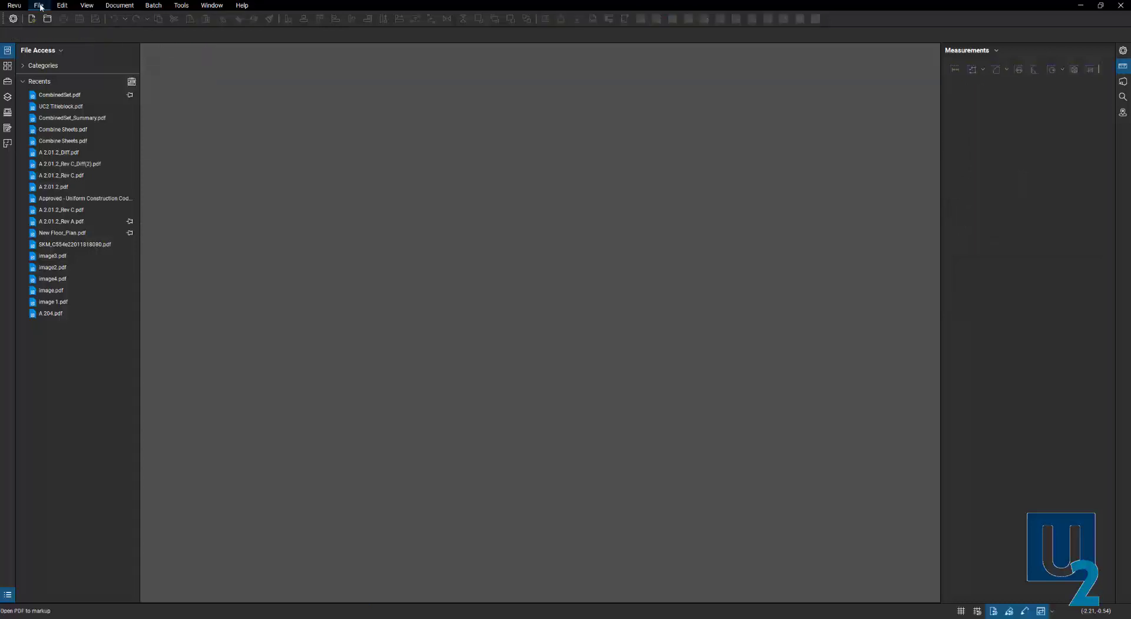
click(39, 5)
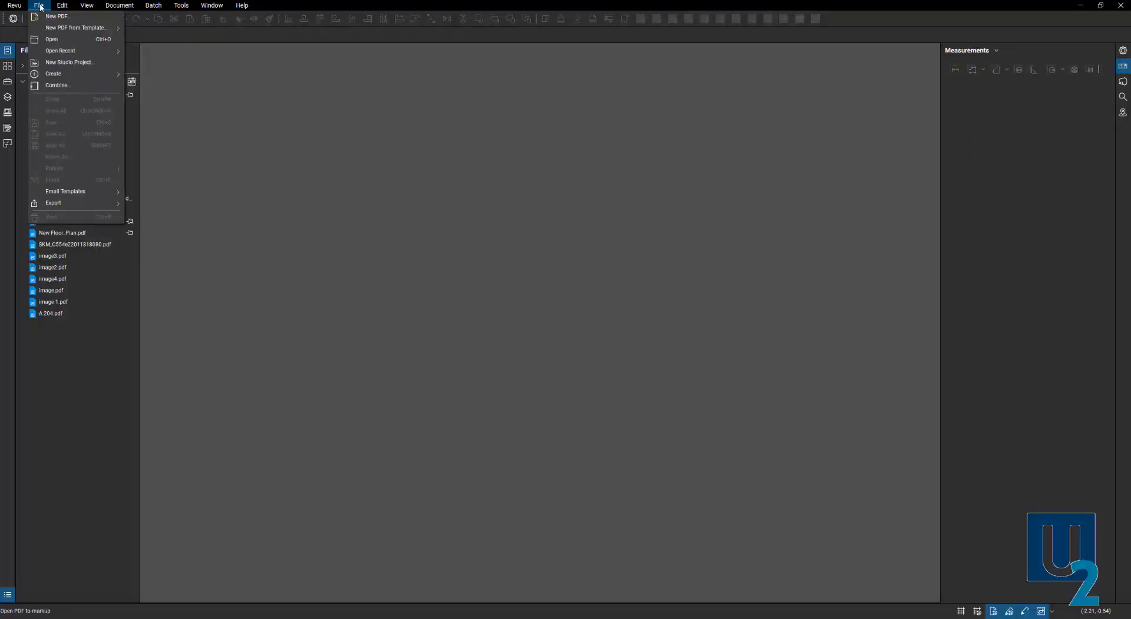
click(39, 6)
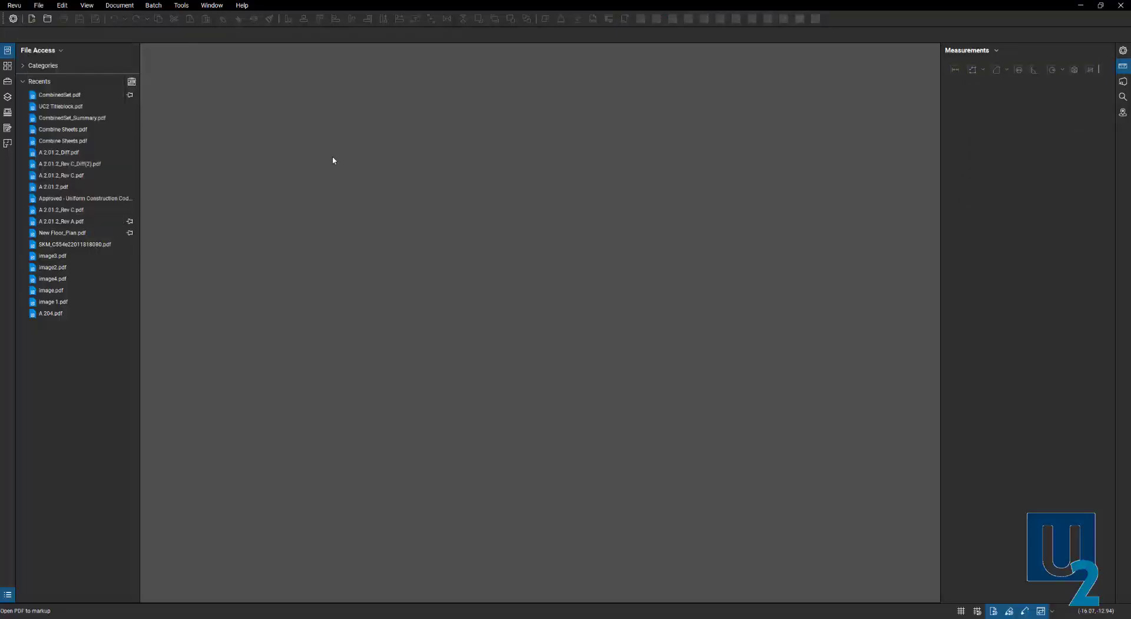
click(39, 5)
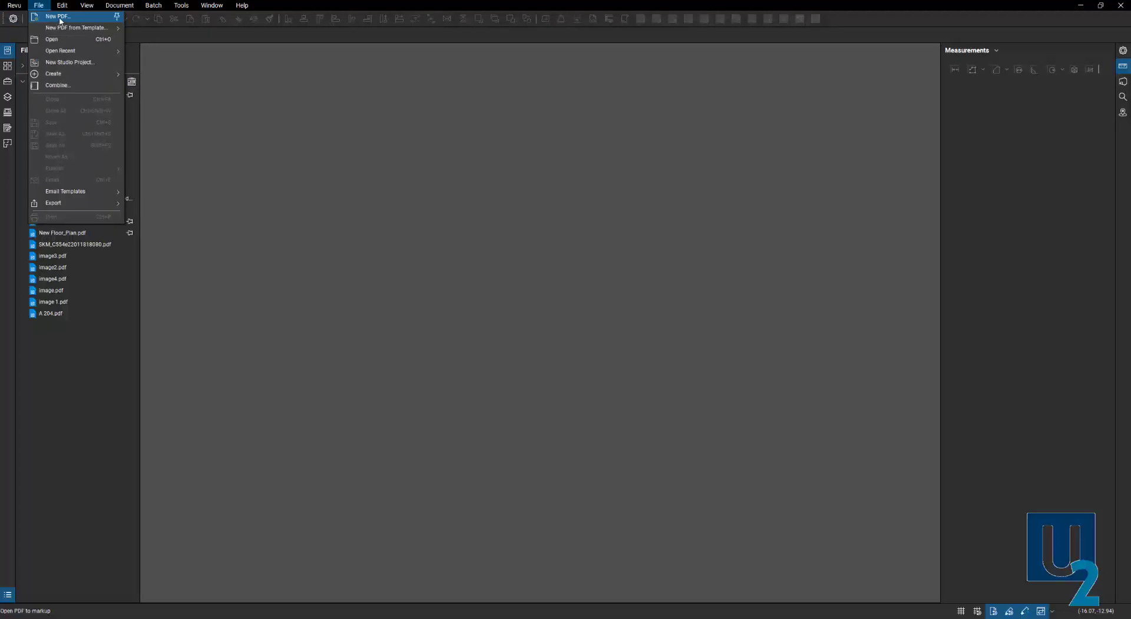
Create a New PDF page 36 wide by 24 high, landscape, with the Grid Light Blue 1/8" style.
click(59, 17)
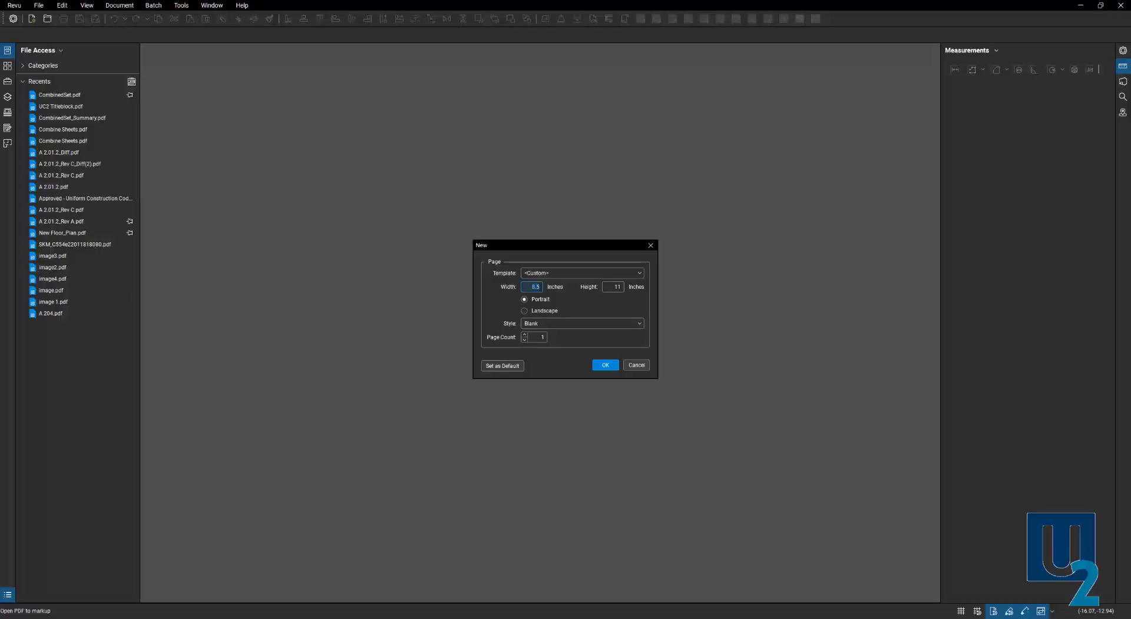
text(3)
text(3)
text(24)
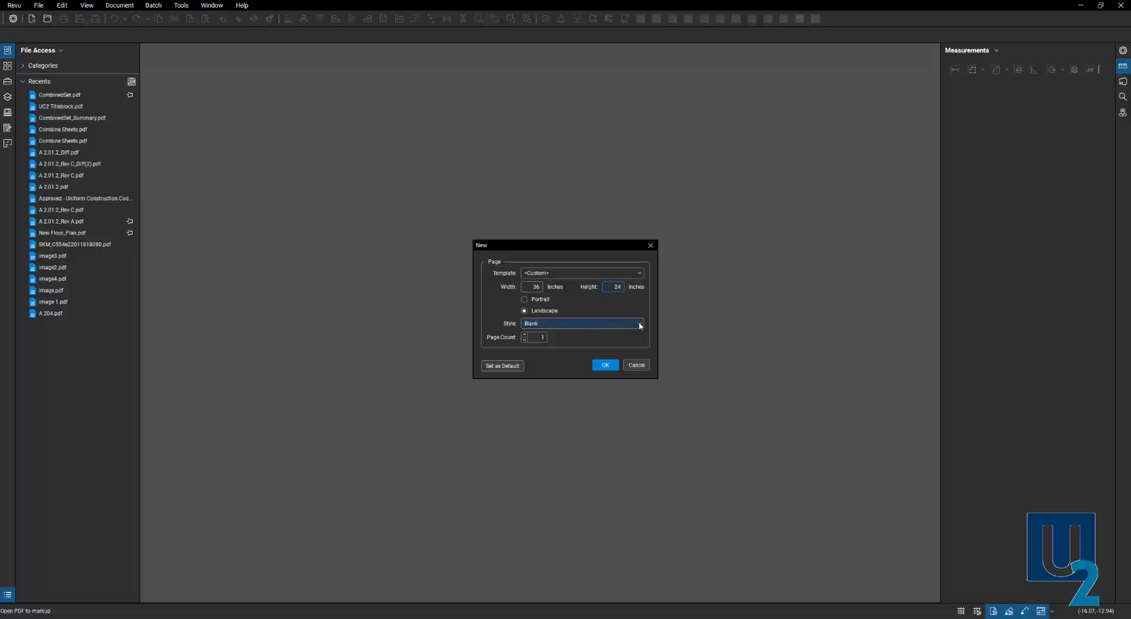
click(641, 325)
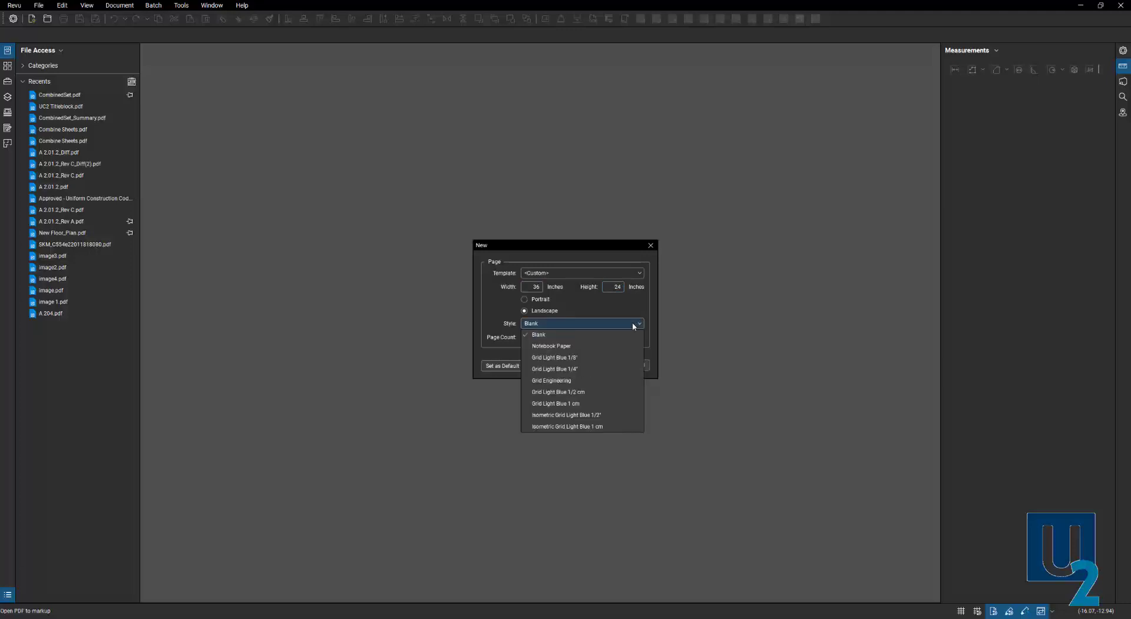
click(580, 358)
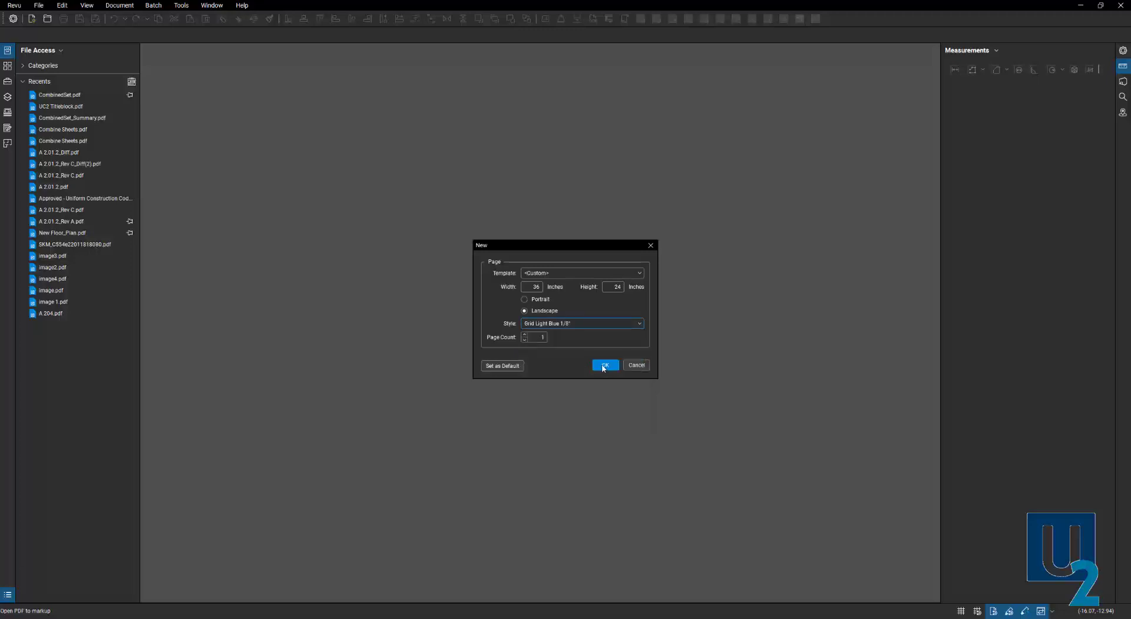
click(605, 366)
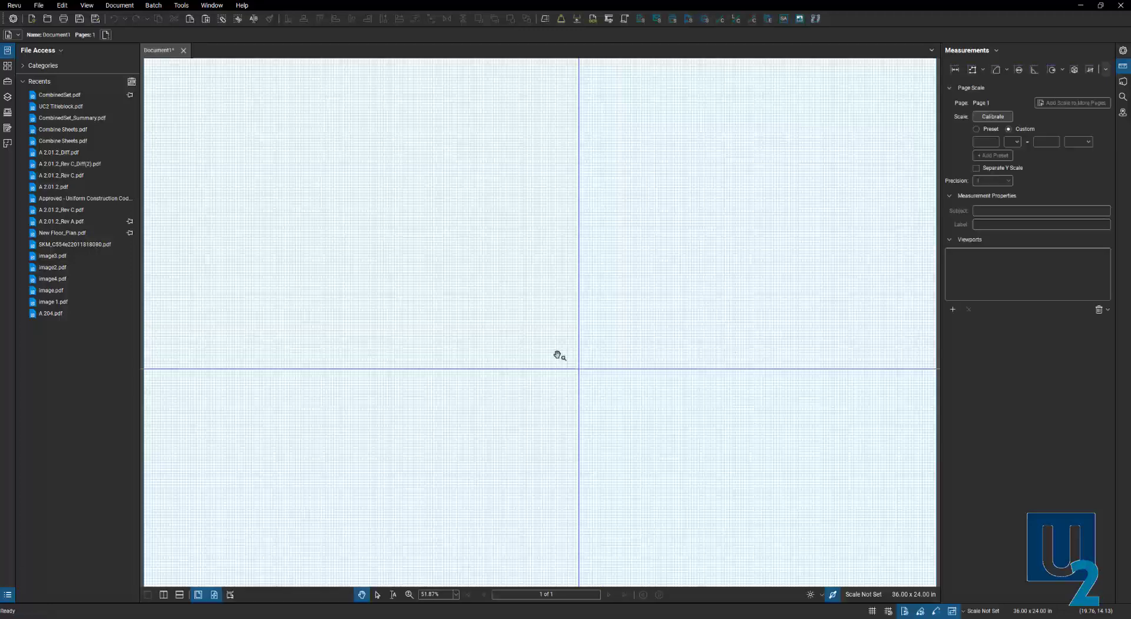
Zoom in and out to inspect the new light blue grid page.
scroll(543, 263, up, 6)
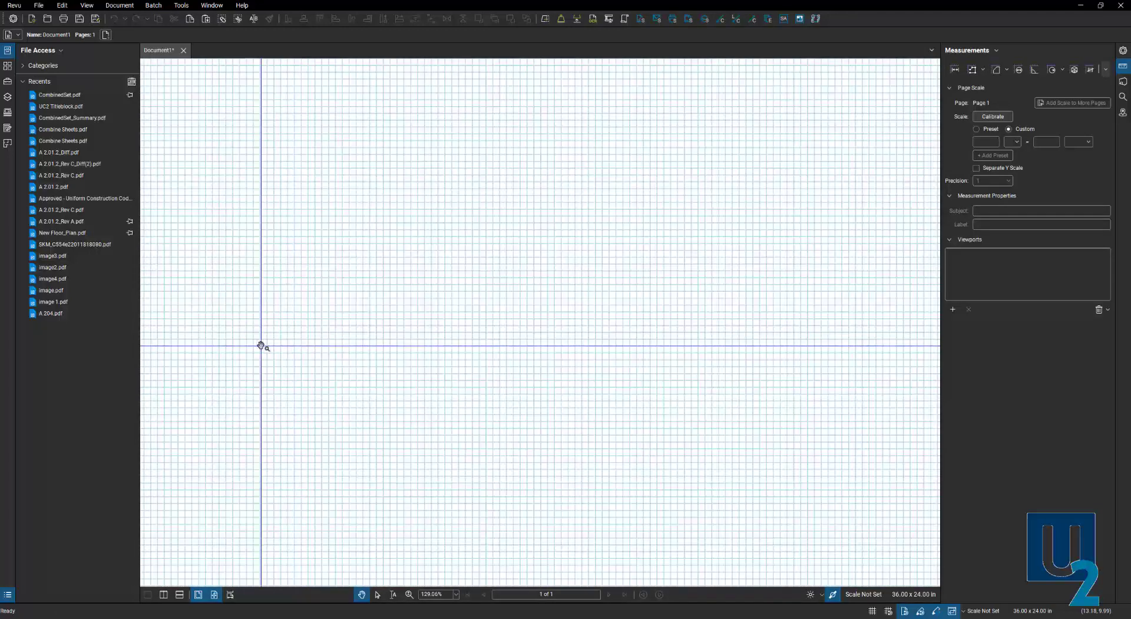
scroll(409, 328, down, 4)
scroll(409, 328, down, 2)
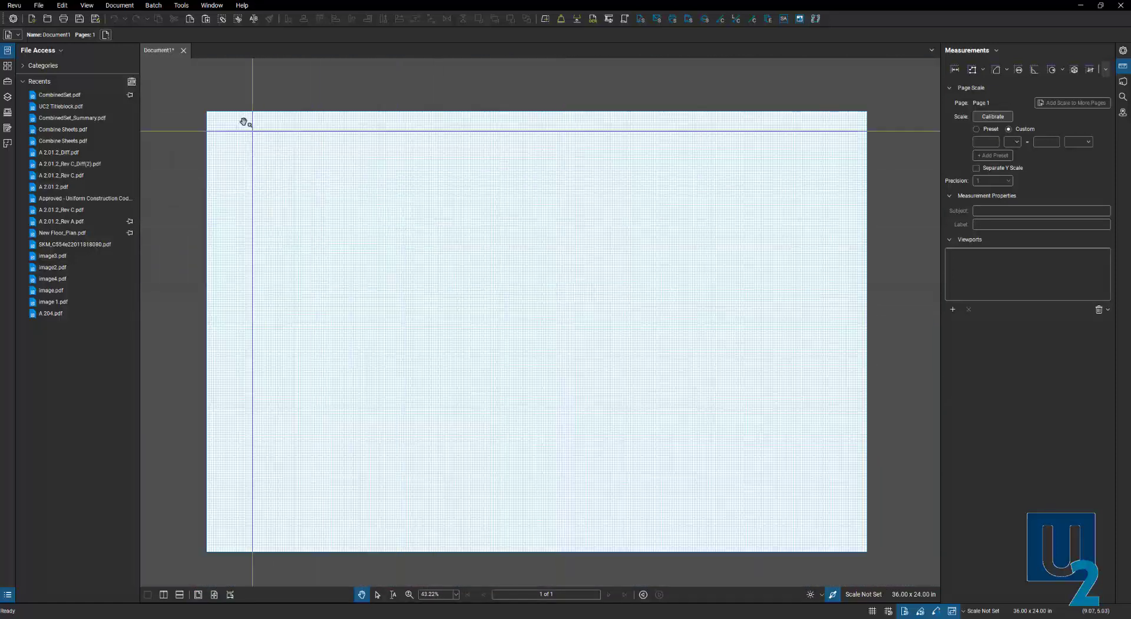
Close the grid Document1 without saving and create a plain 36 x 24 in landscape page.
click(184, 51)
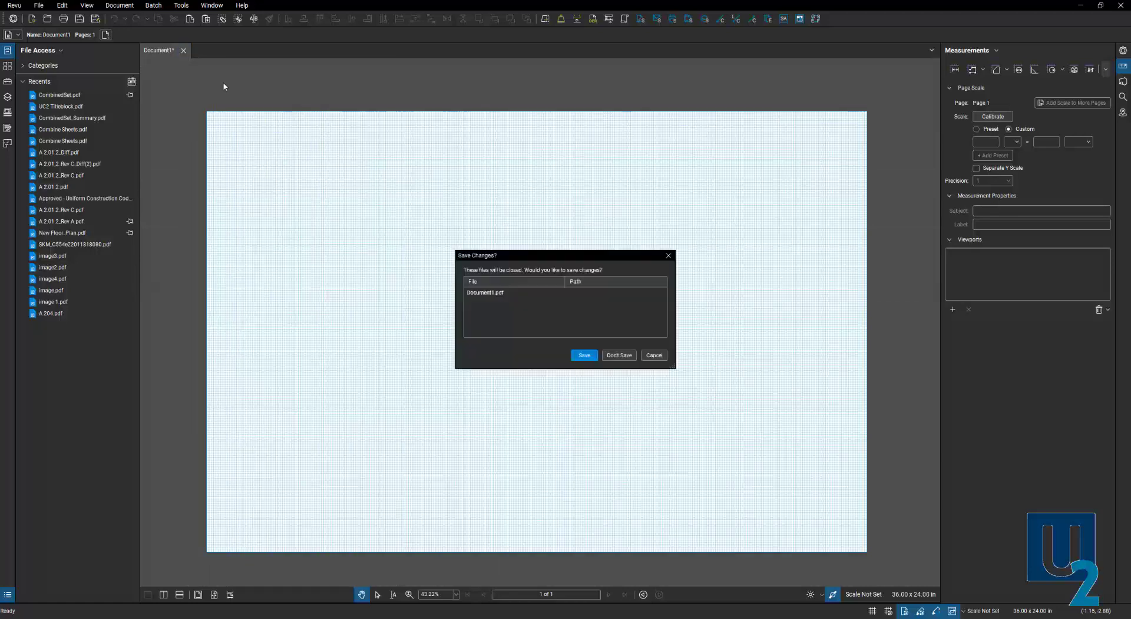
click(613, 355)
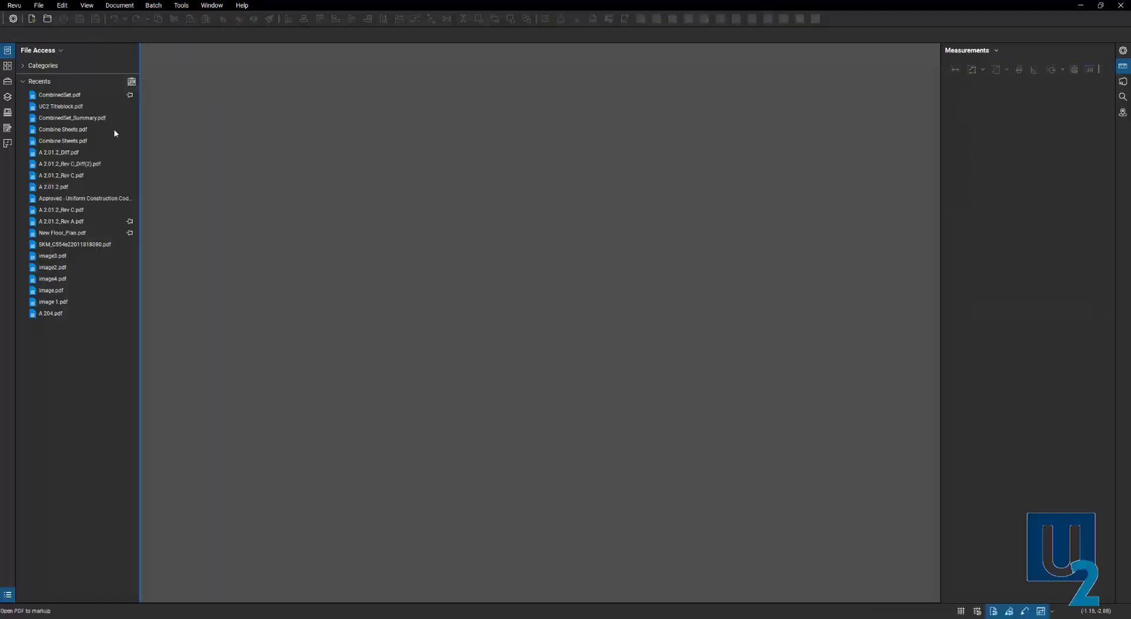
click(38, 5)
click(48, 18)
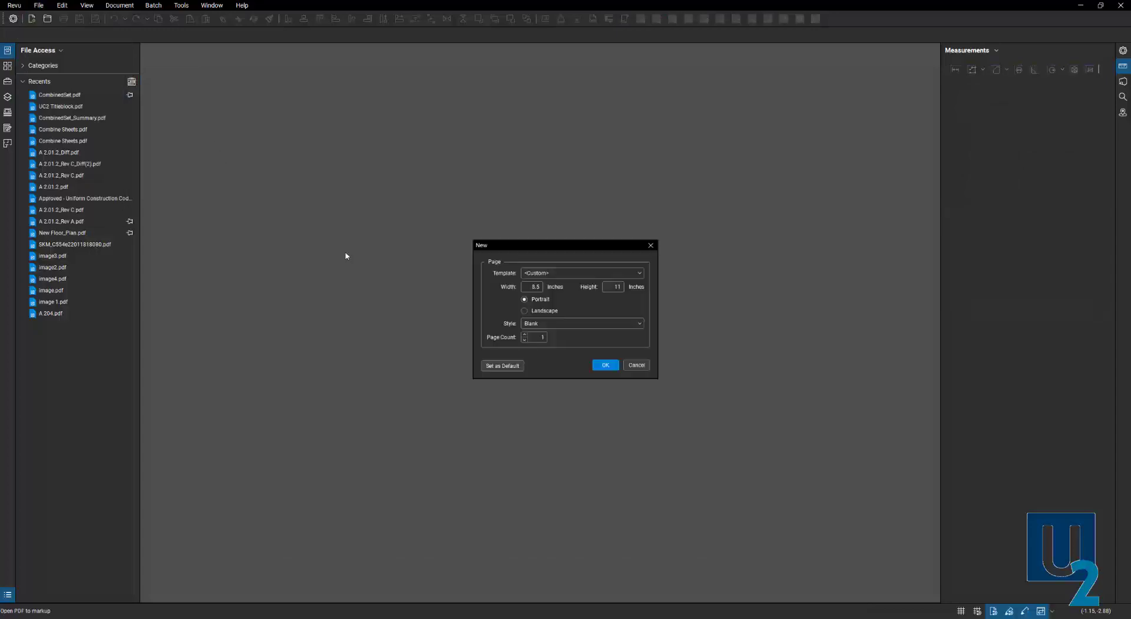
click(543, 310)
text(36)
text(24)
click(605, 365)
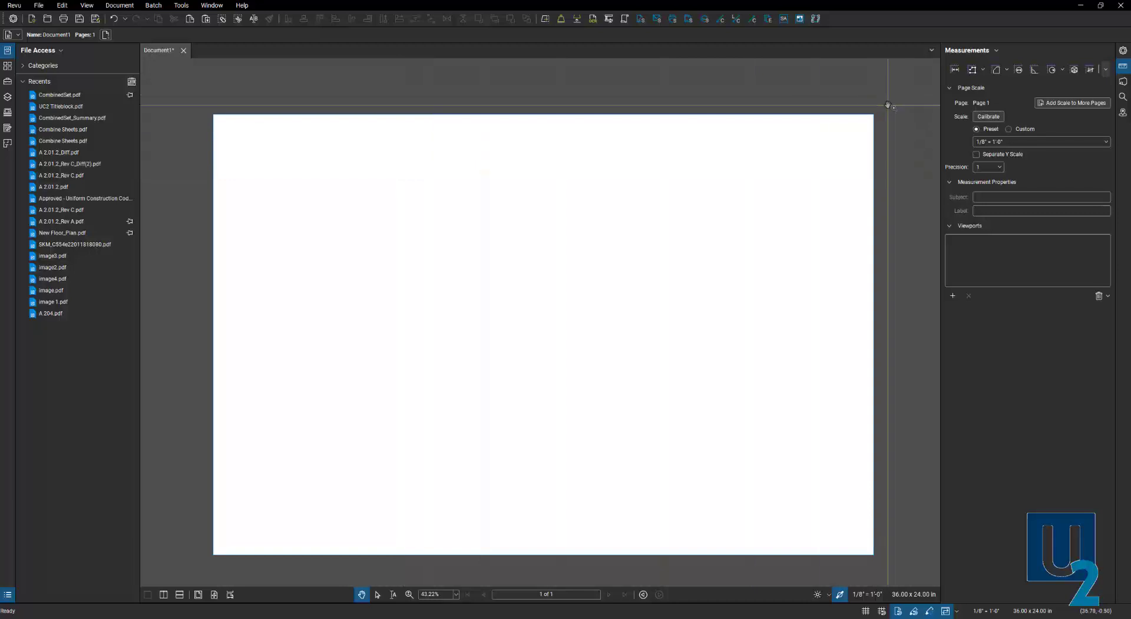
Start a Polygon Sketch to Scale near page centre and draw the top edge and 8 ft step down.
click(186, 7)
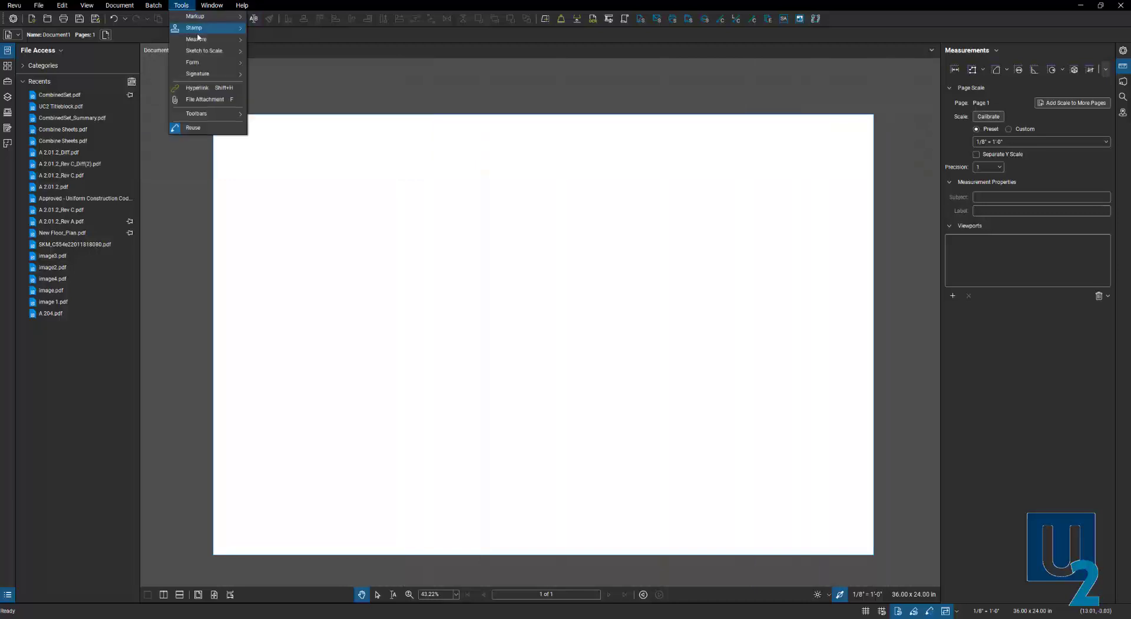
mouse_move(226, 54)
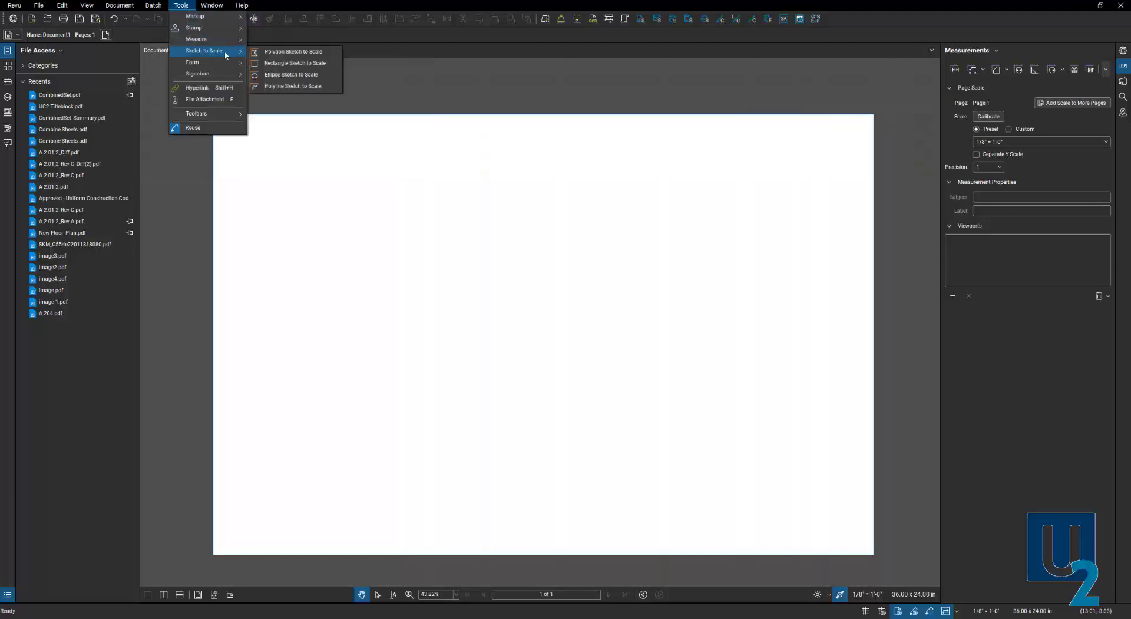
click(285, 54)
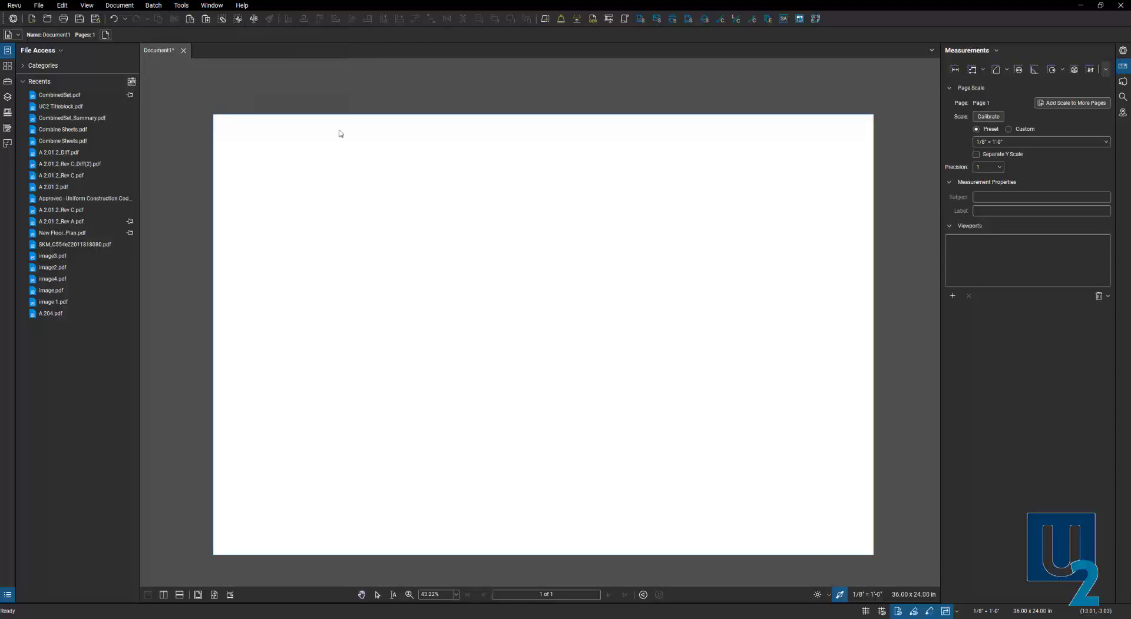
click(562, 236)
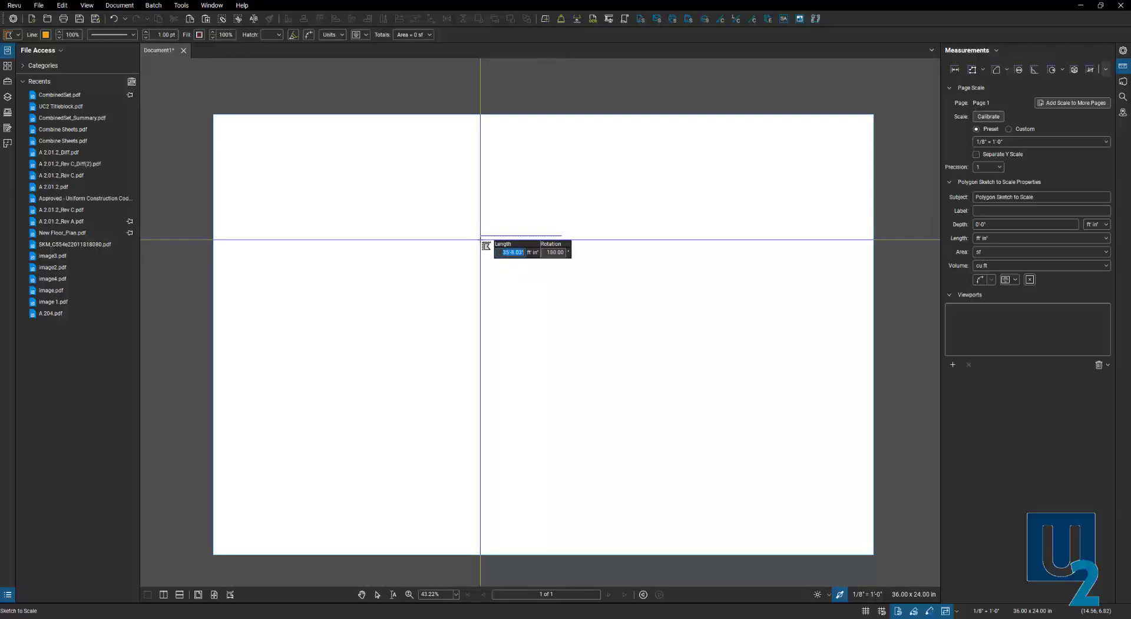
text(5)
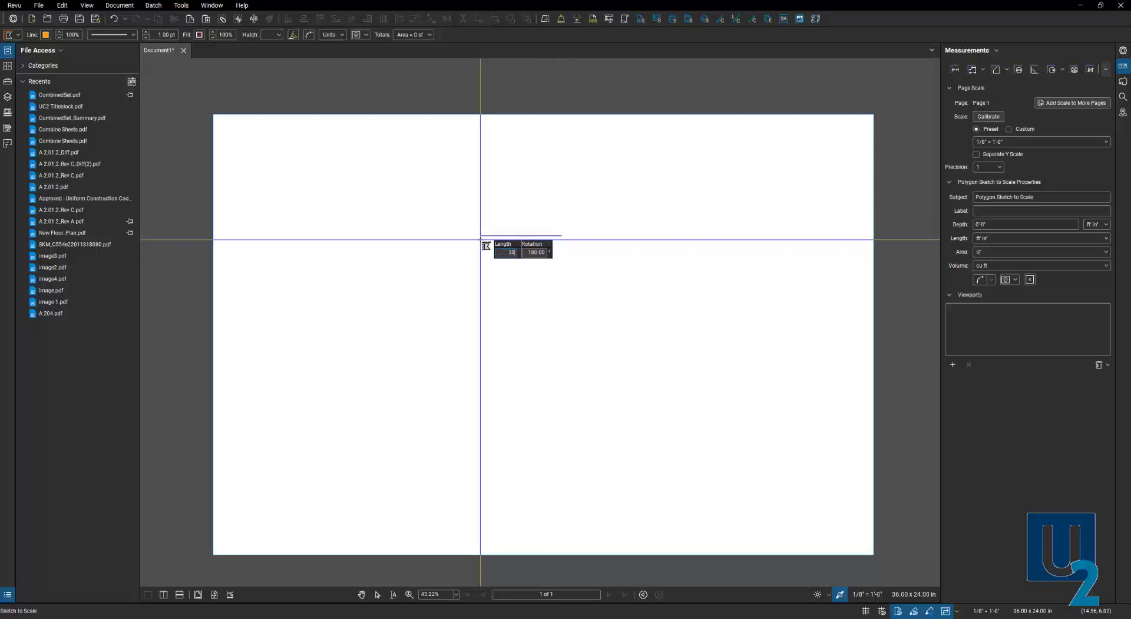
text(8)
key(Return)
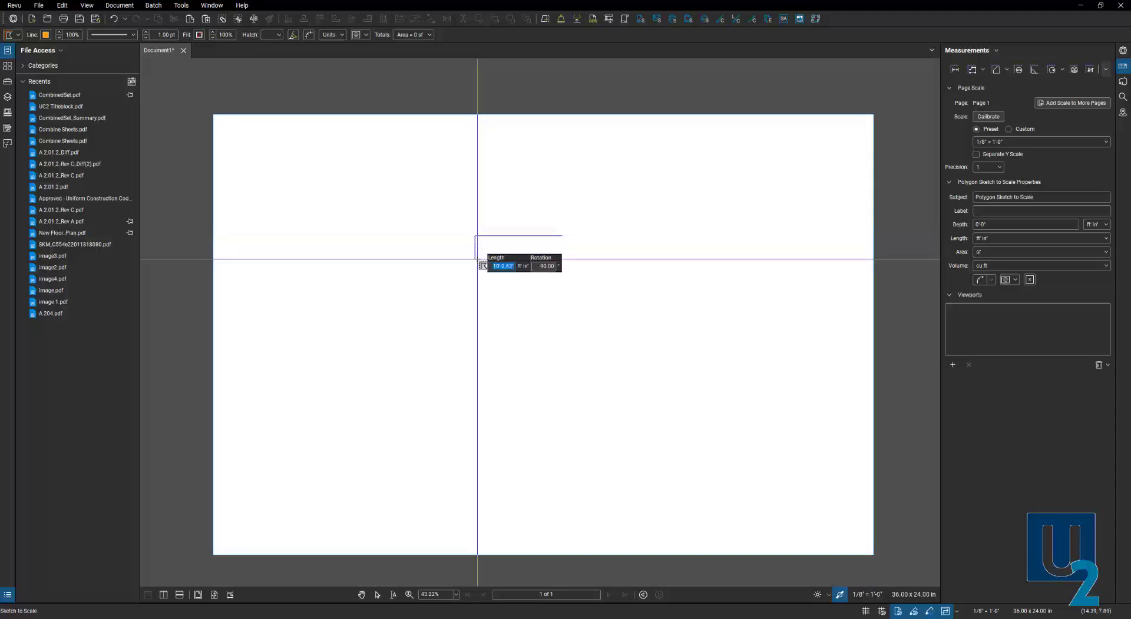
text(8'-0)
key(Return)
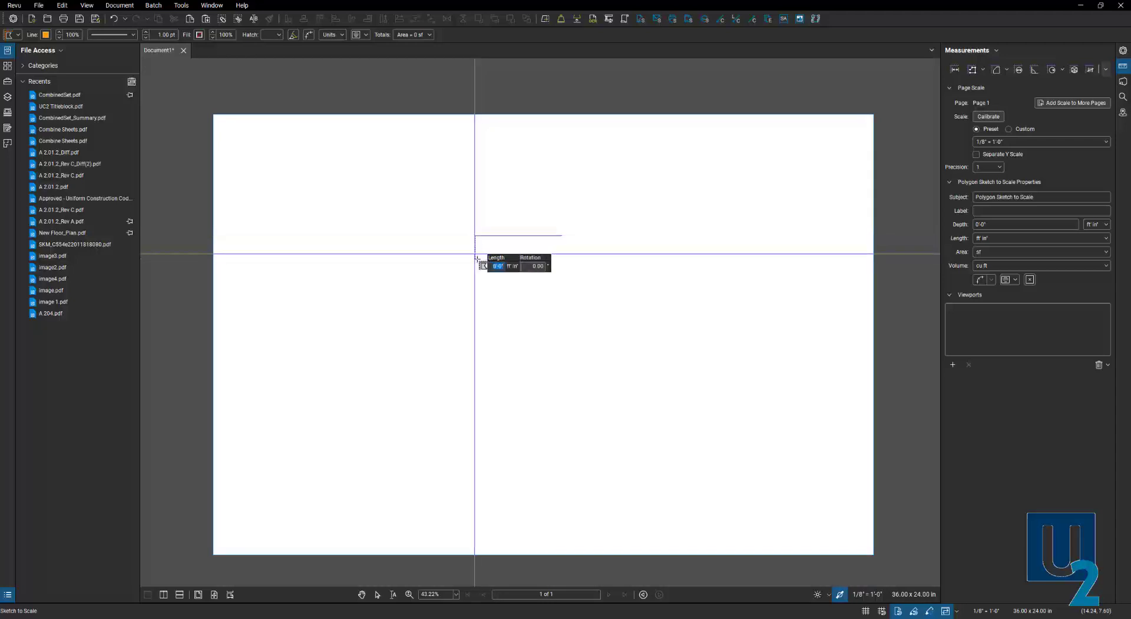
Continue the sketch with the 25 ft left side and the 45 ft bottom edge.
click(448, 254)
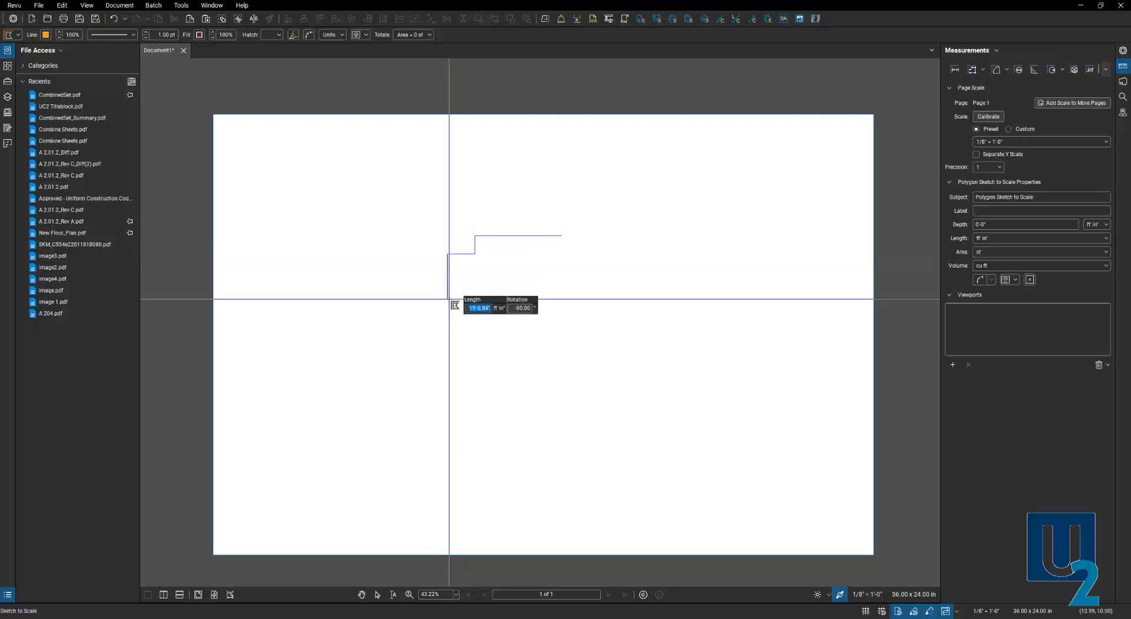
text(25)
key(Return)
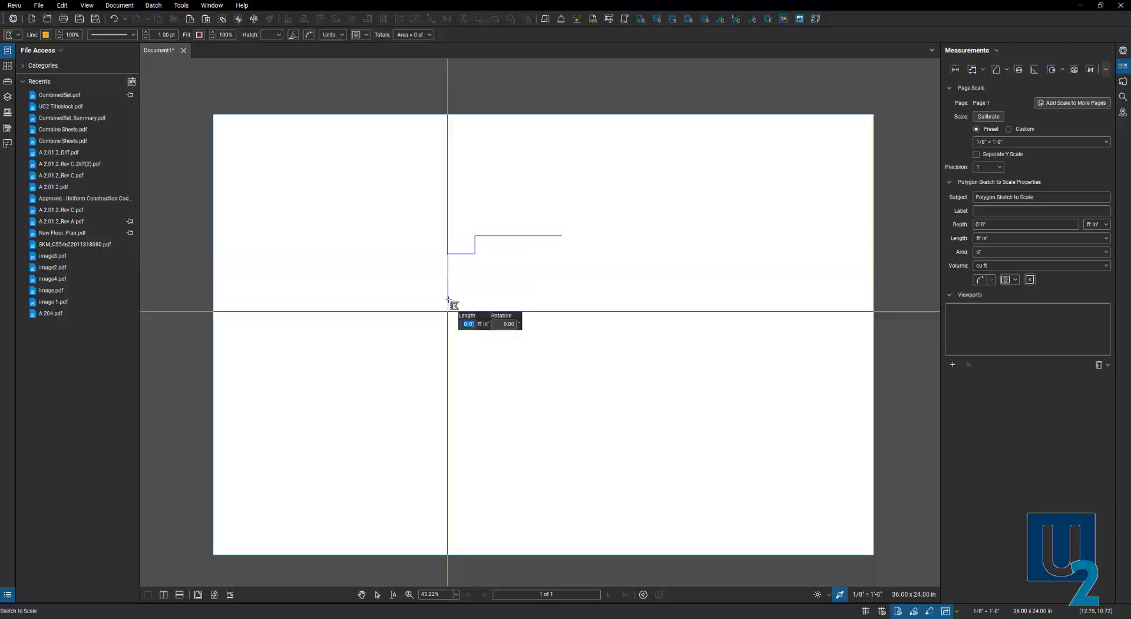
scroll(563, 311, up, 1)
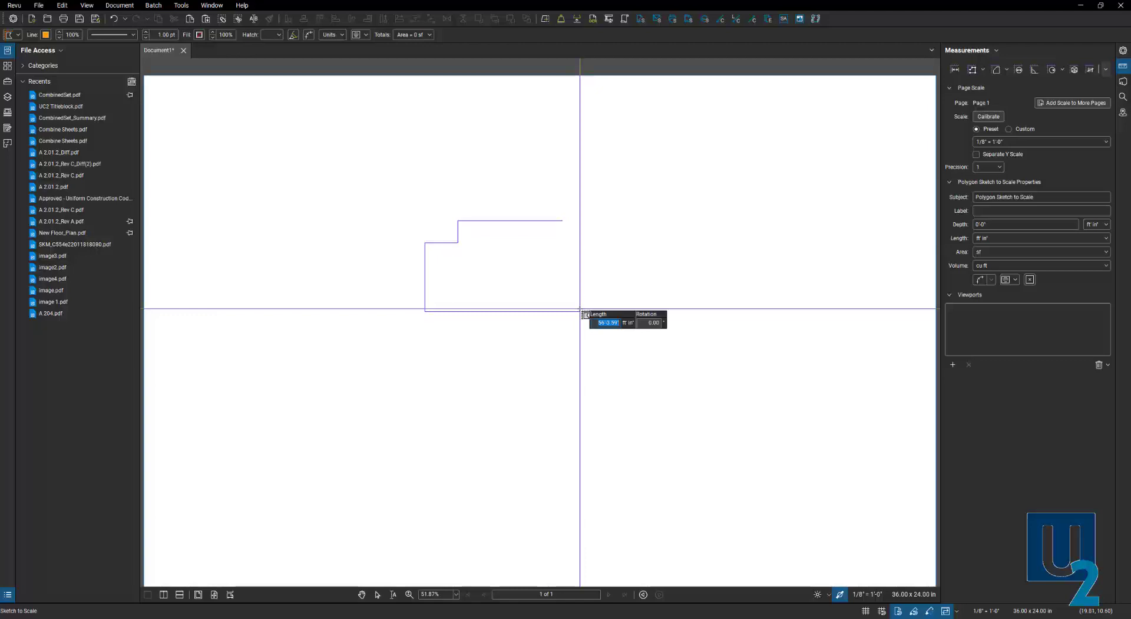
text(4)
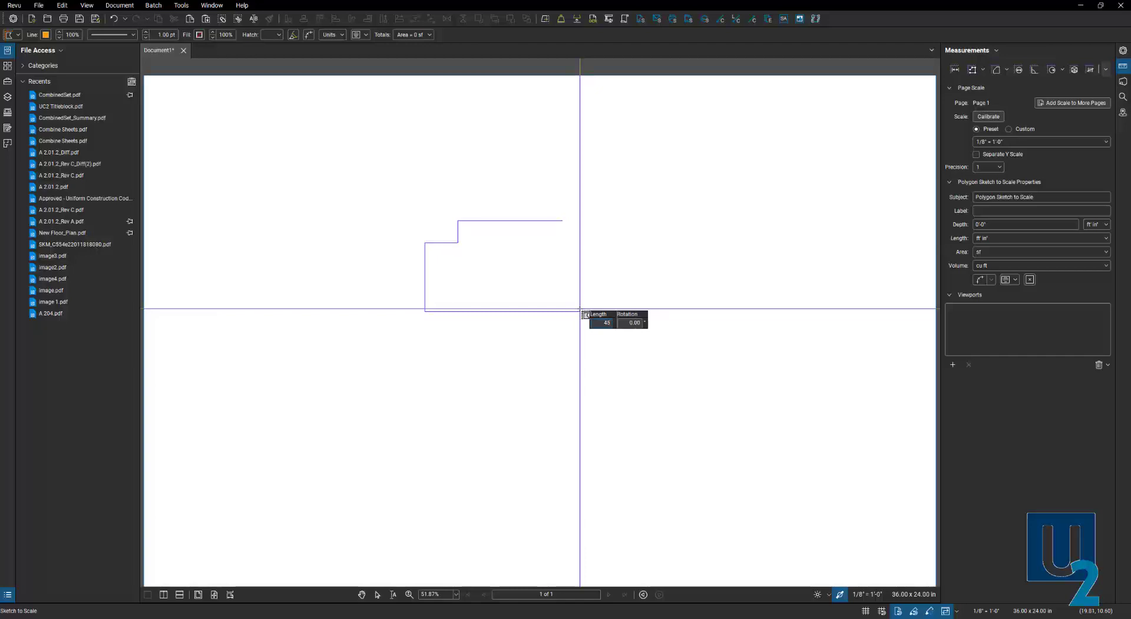
text(5)
key(Return)
scroll(550, 240, up, 2)
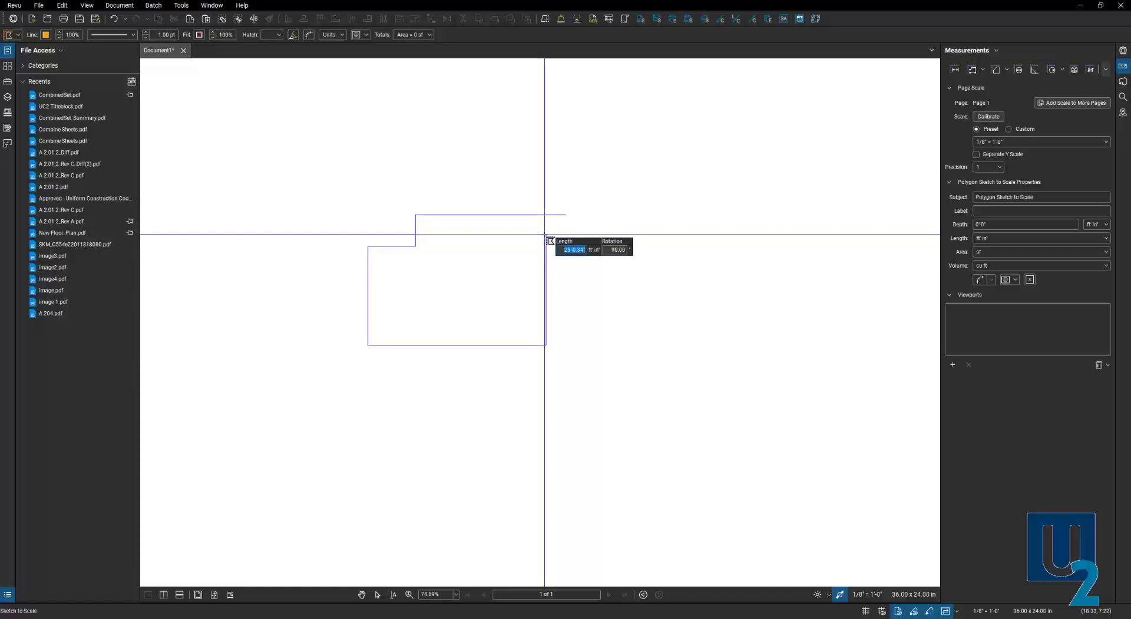
Place the last top-right corner, close the polygon sketch, and select the finished shape.
click(545, 235)
double_click(567, 235)
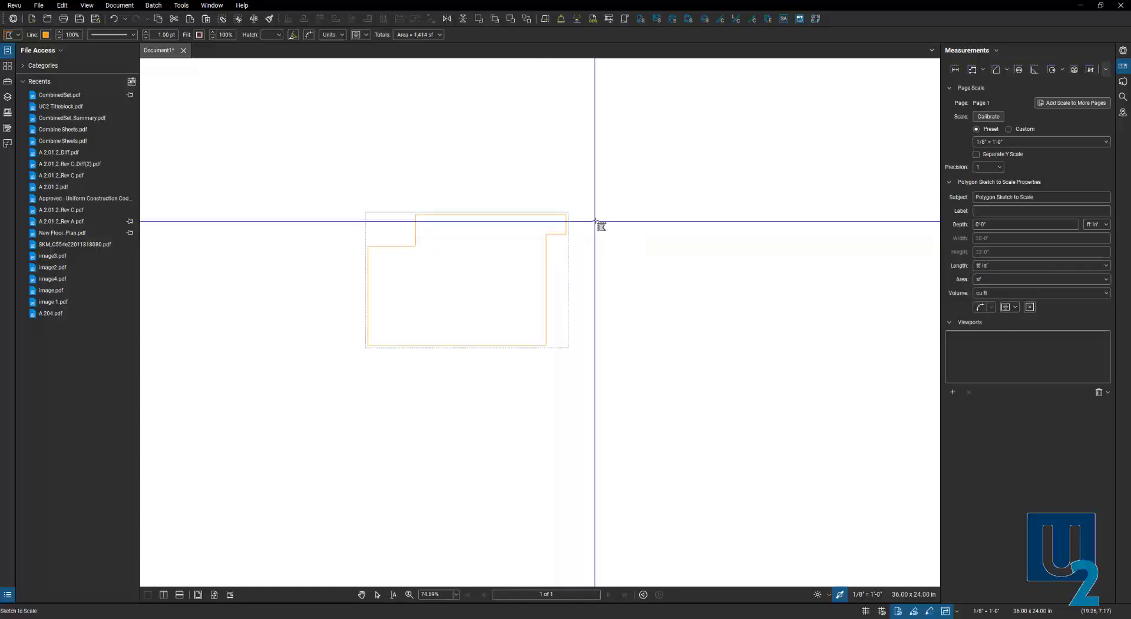
key(Escape)
scroll(559, 254, up, 4)
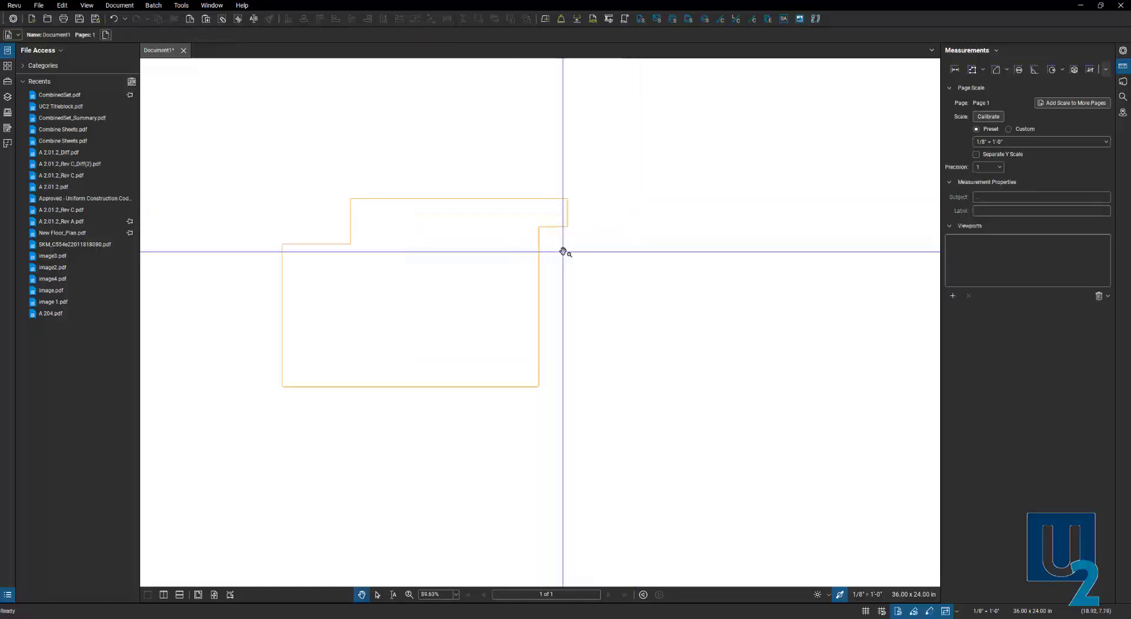
click(528, 330)
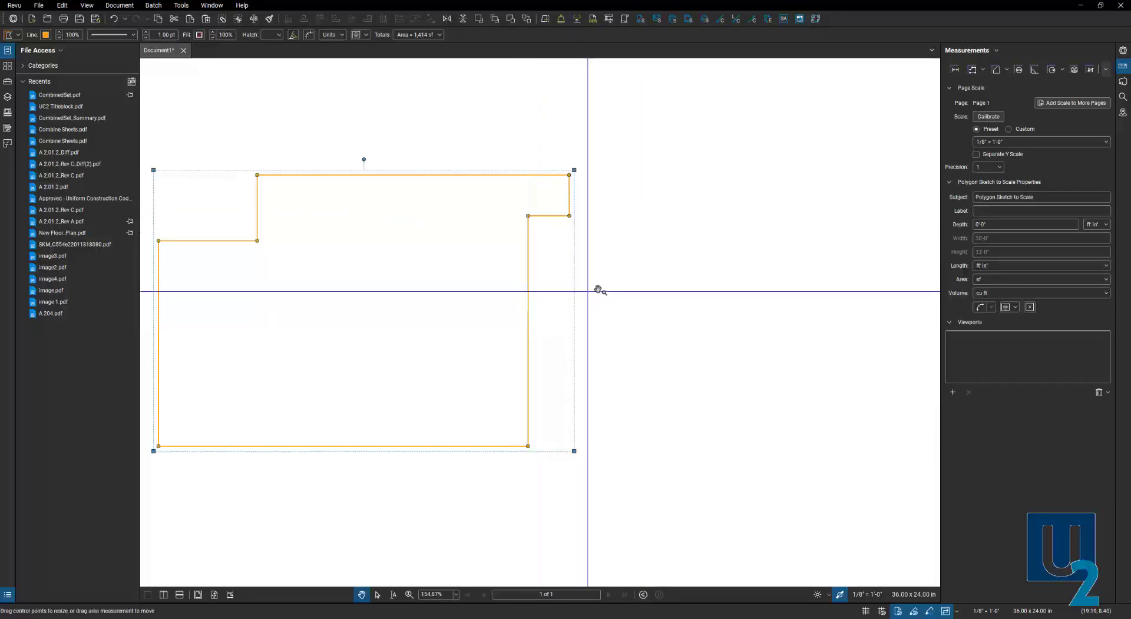
scroll(737, 326, down, 2)
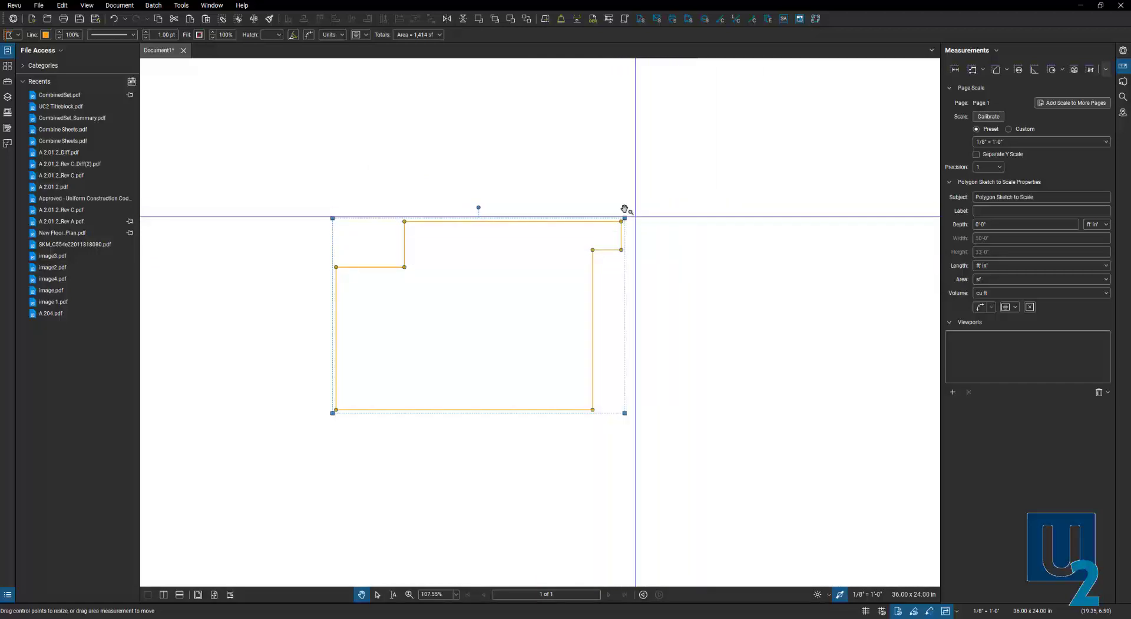
Start an Area measurement tracing the shape's top edge and step corners.
click(992, 74)
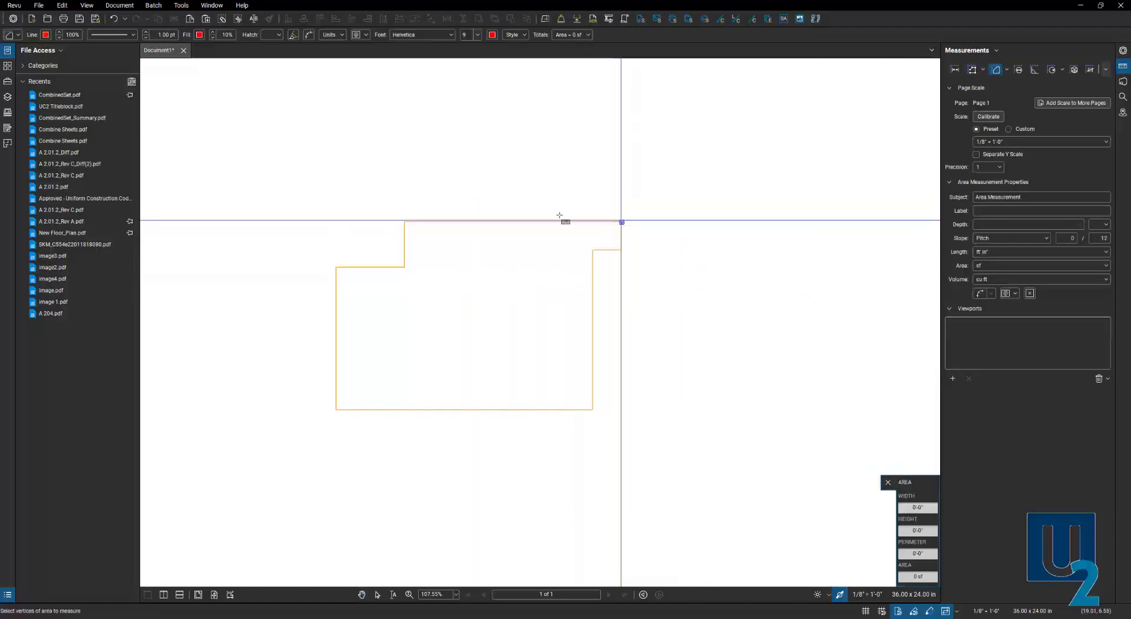
click(405, 222)
click(621, 221)
click(621, 249)
click(592, 249)
click(593, 267)
double_click(405, 267)
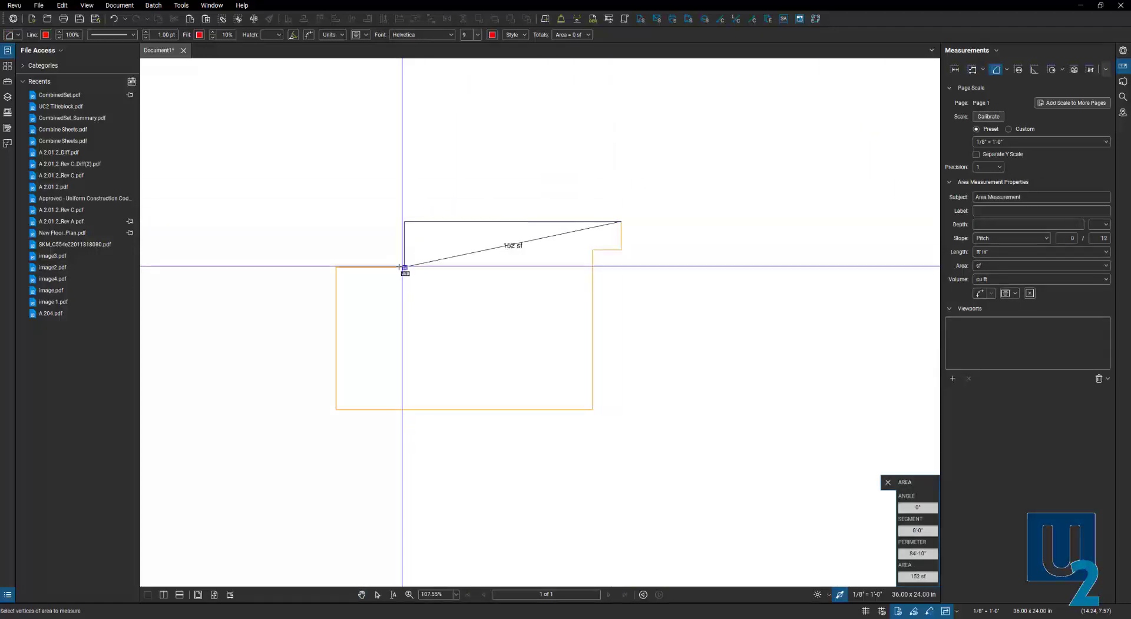
Trace the left, bottom and inner right corners and close the area measurement.
click(336, 268)
click(336, 410)
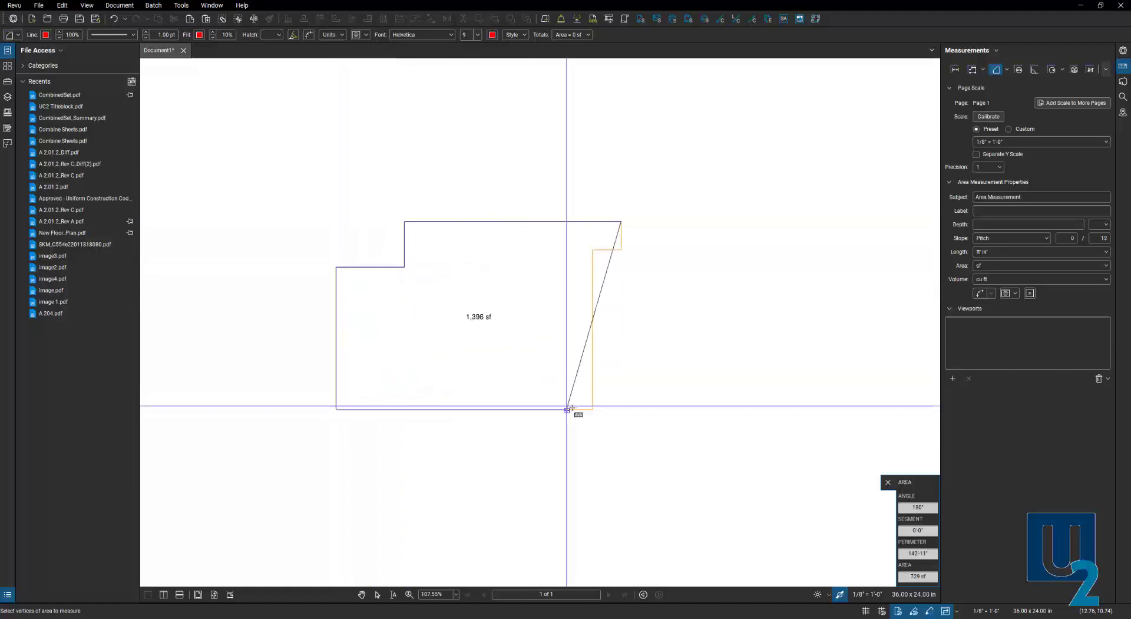
click(593, 410)
click(593, 249)
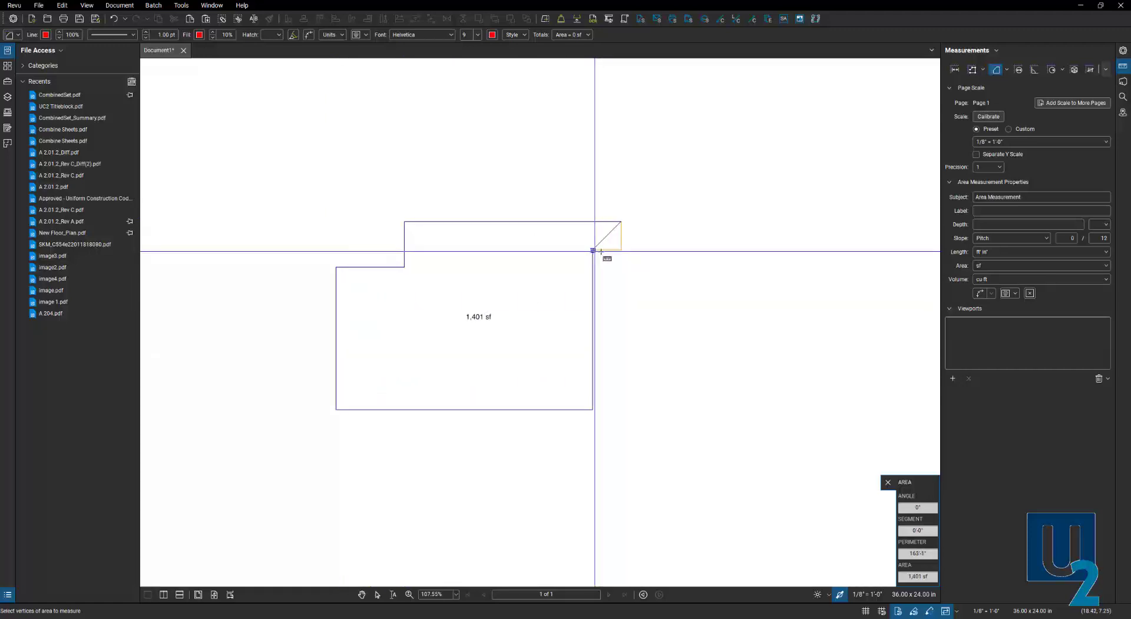
double_click(621, 249)
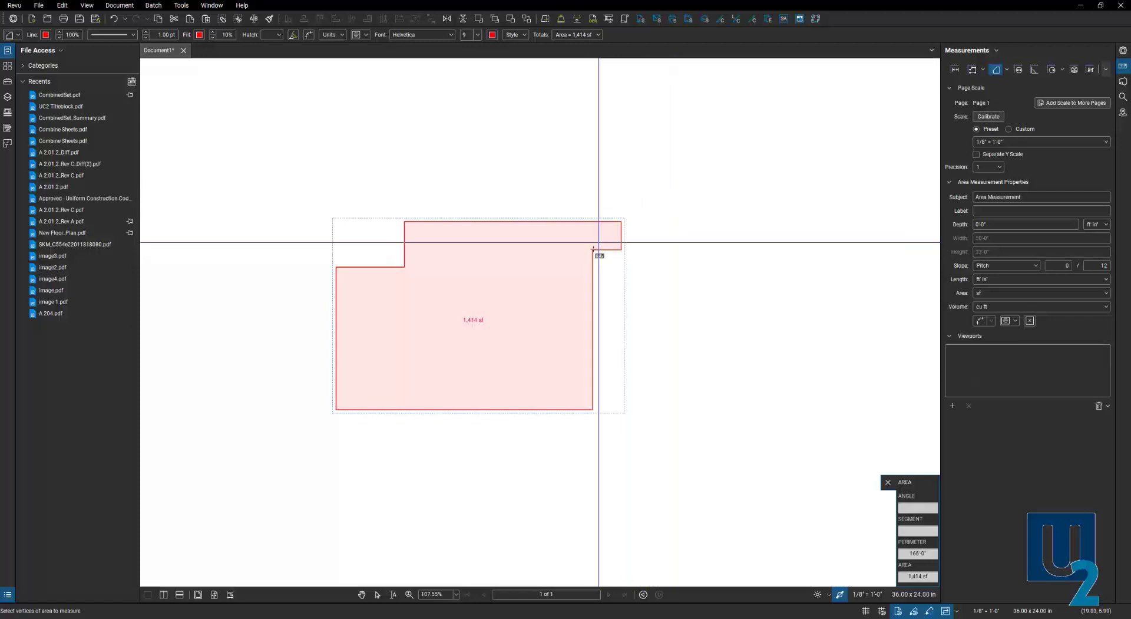
key(Escape)
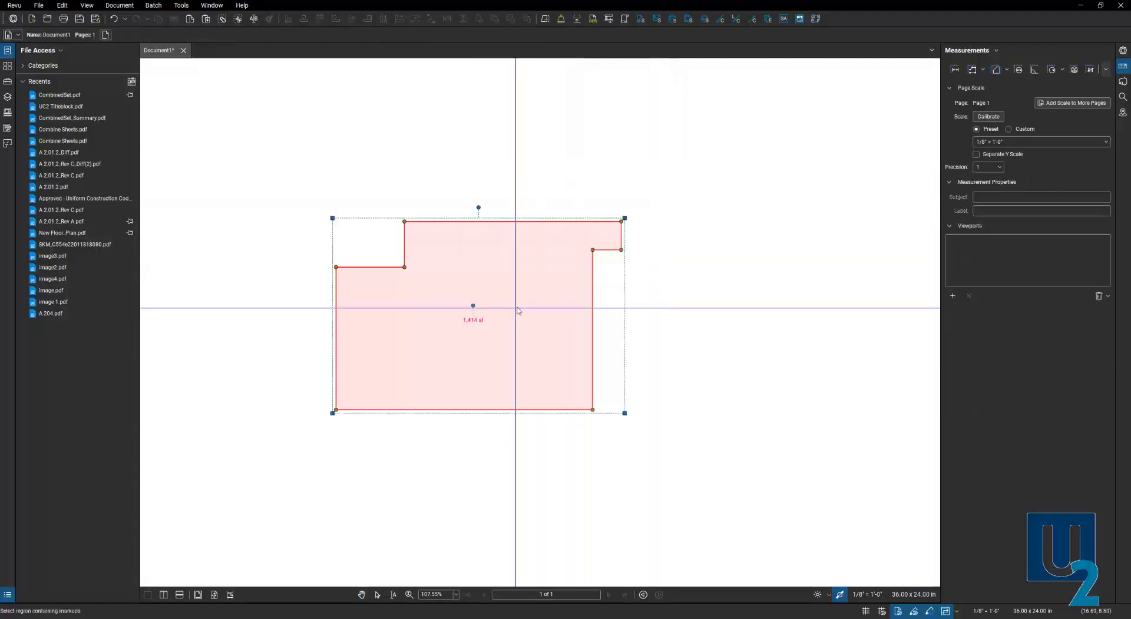